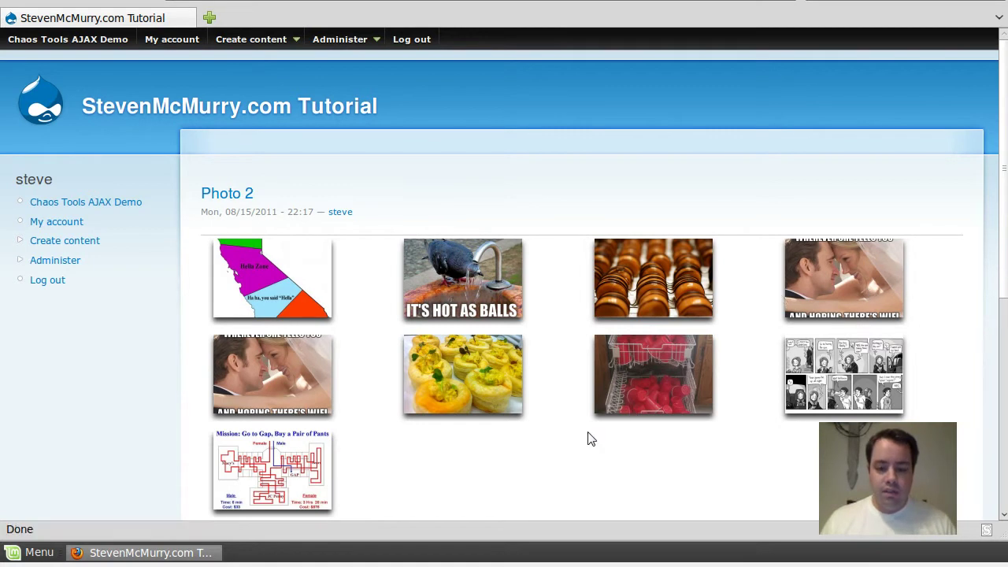
Look through the photo posts and their thumbnails on the site's front page
scroll(587, 436, down, 3)
scroll(567, 433, down, 2)
scroll(540, 433, up, 5)
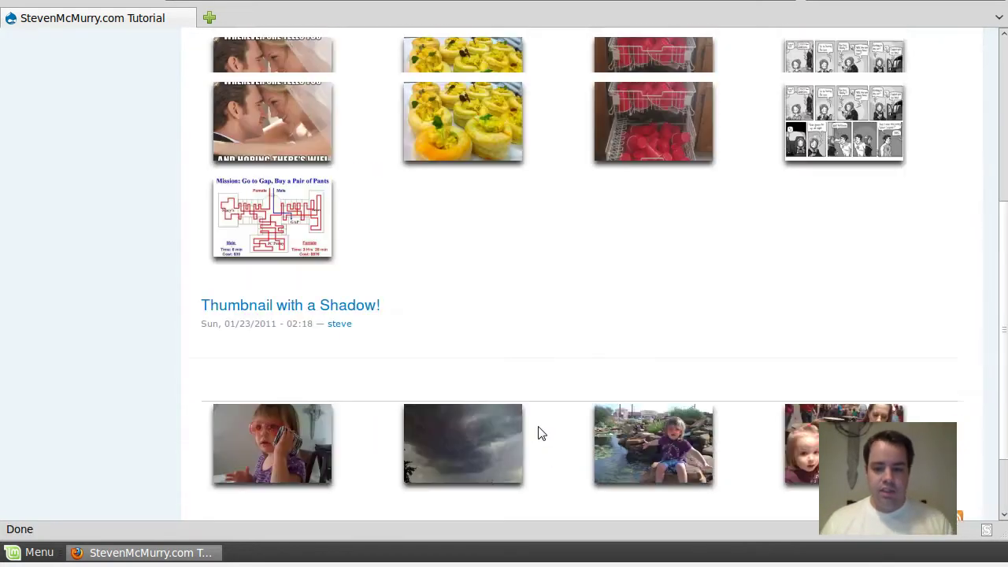
scroll(543, 451, down, 3)
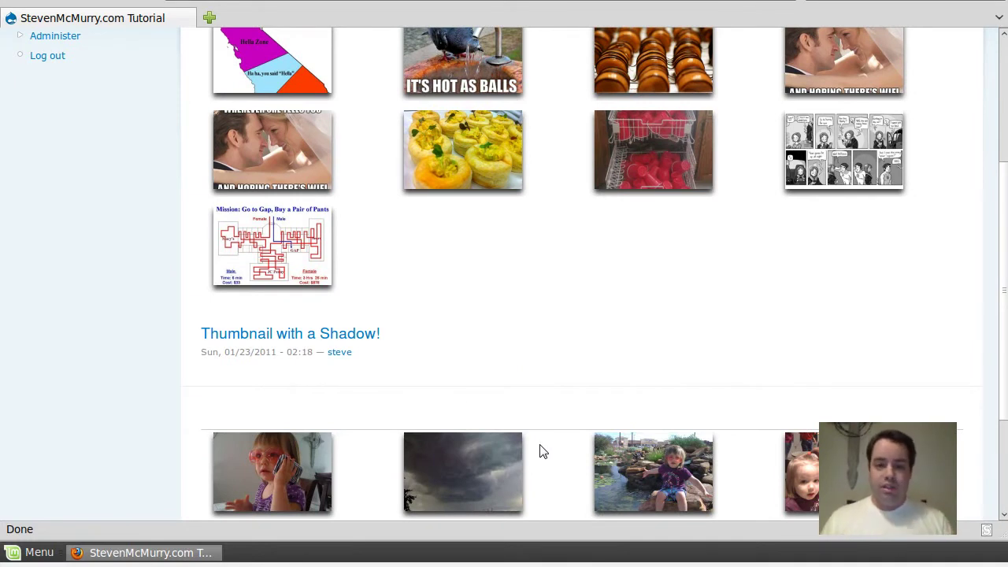
scroll(482, 376, up, 2)
scroll(485, 375, up, 1)
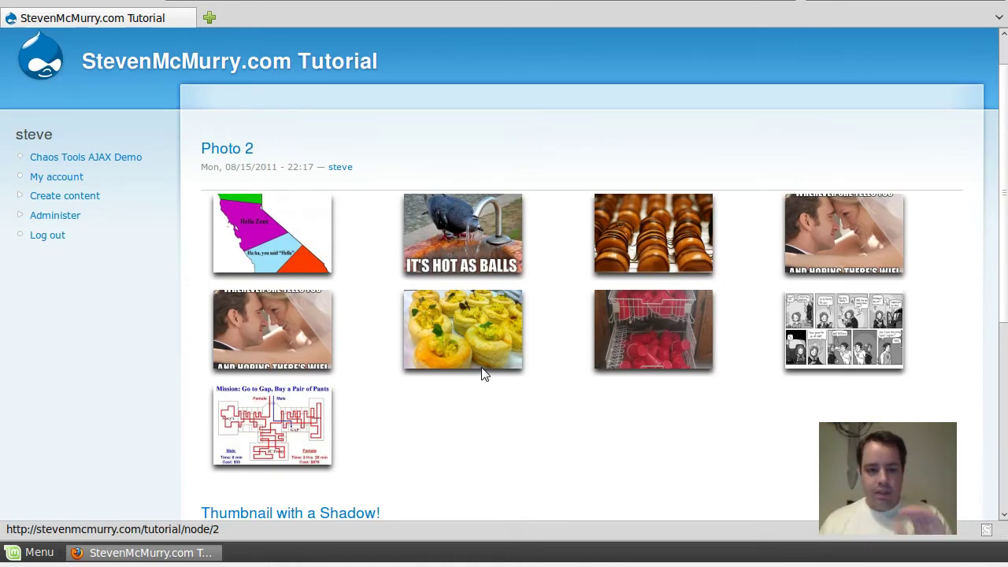
scroll(468, 374, up, 1)
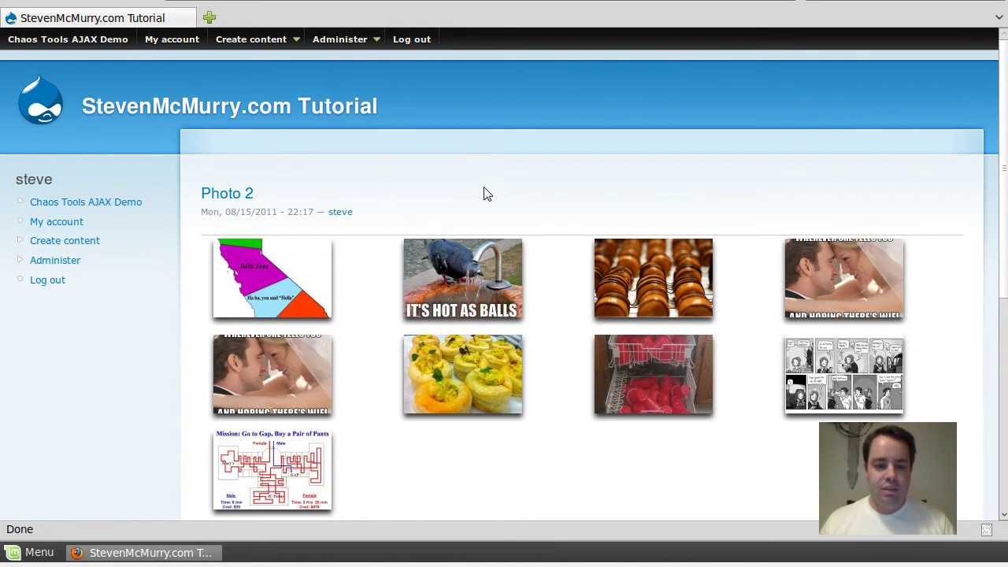
Open the pictures view for editing from the Views administration list
mouse_move(346, 44)
mouse_move(367, 85)
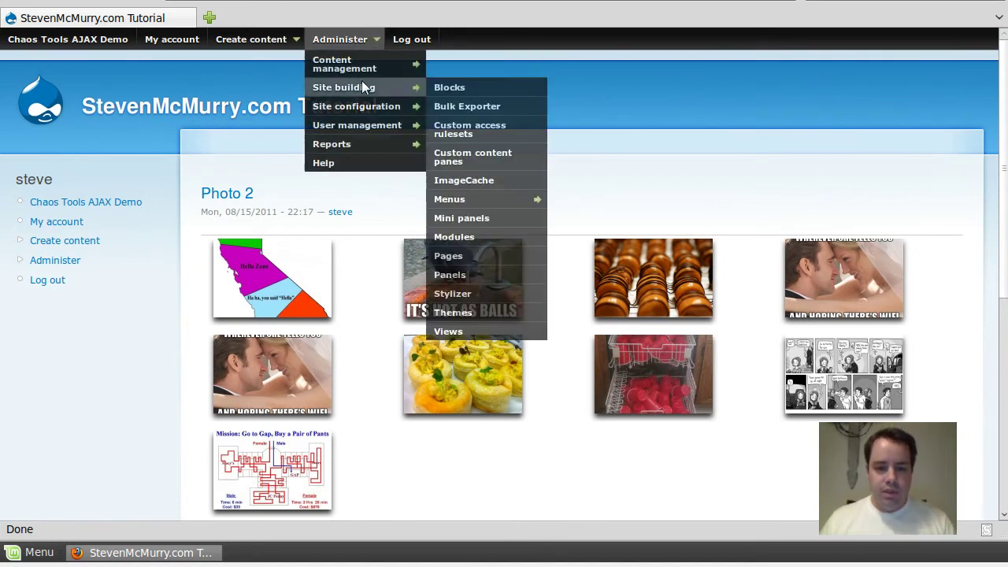
click(469, 334)
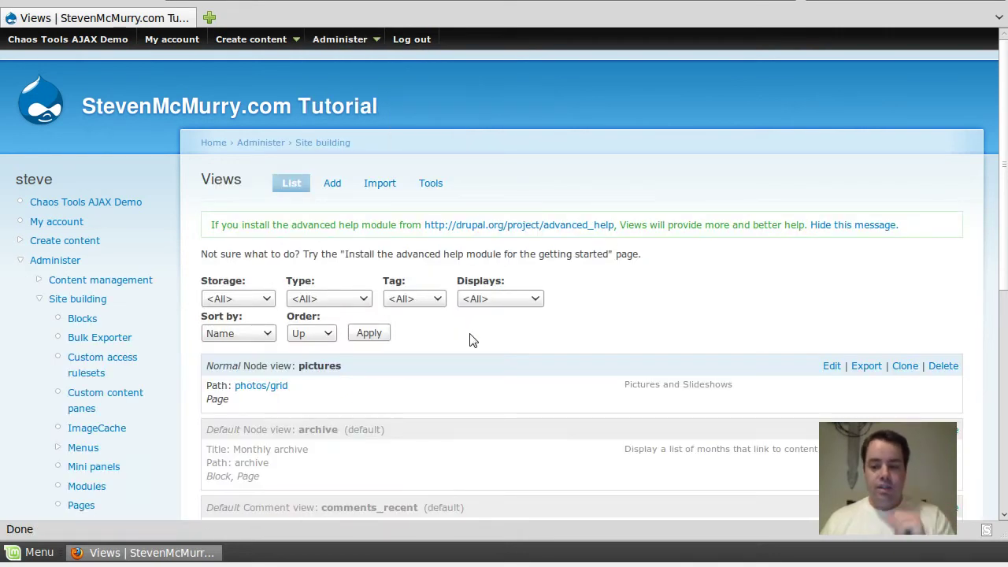
scroll(470, 340, down, 2)
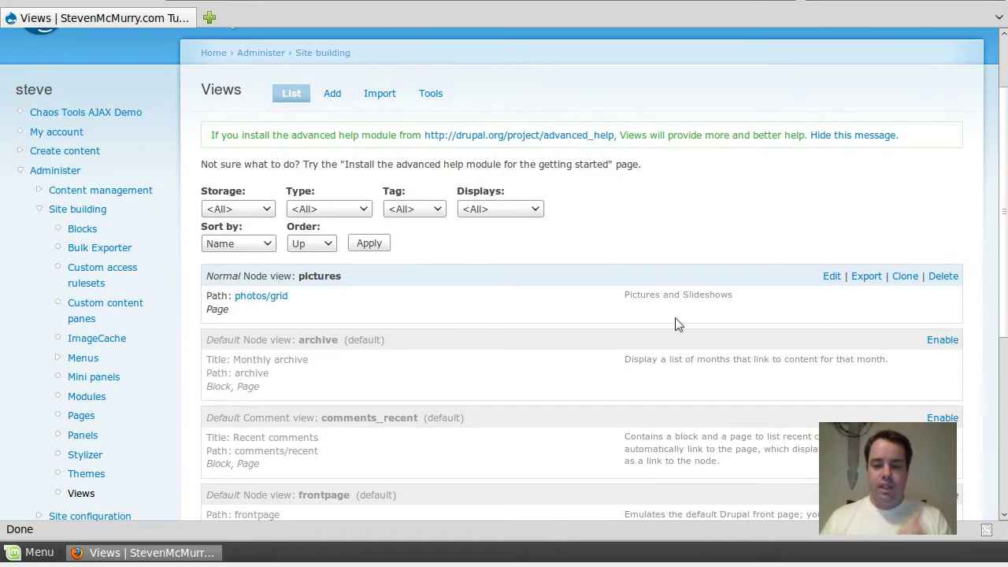
click(833, 278)
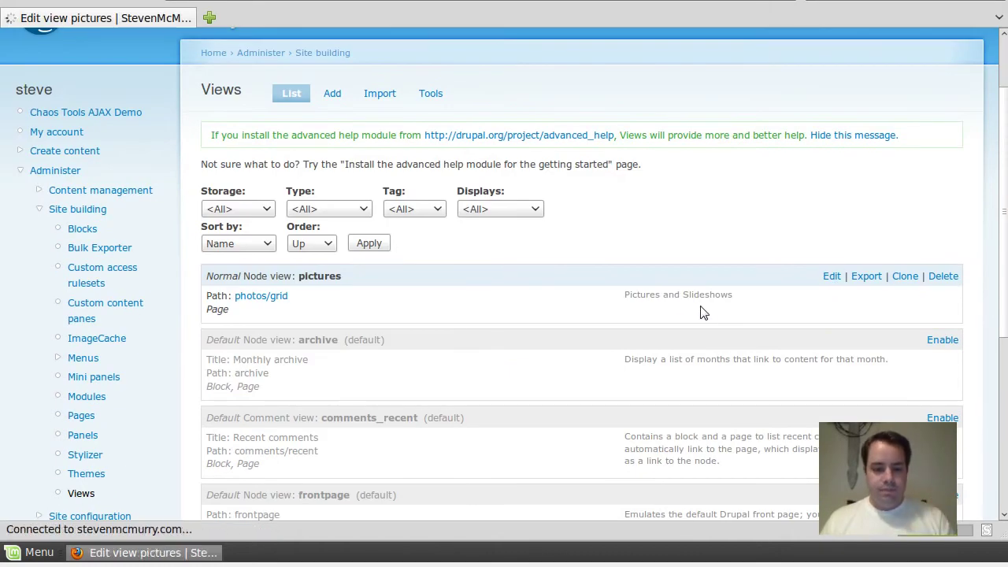
scroll(646, 313, down, 3)
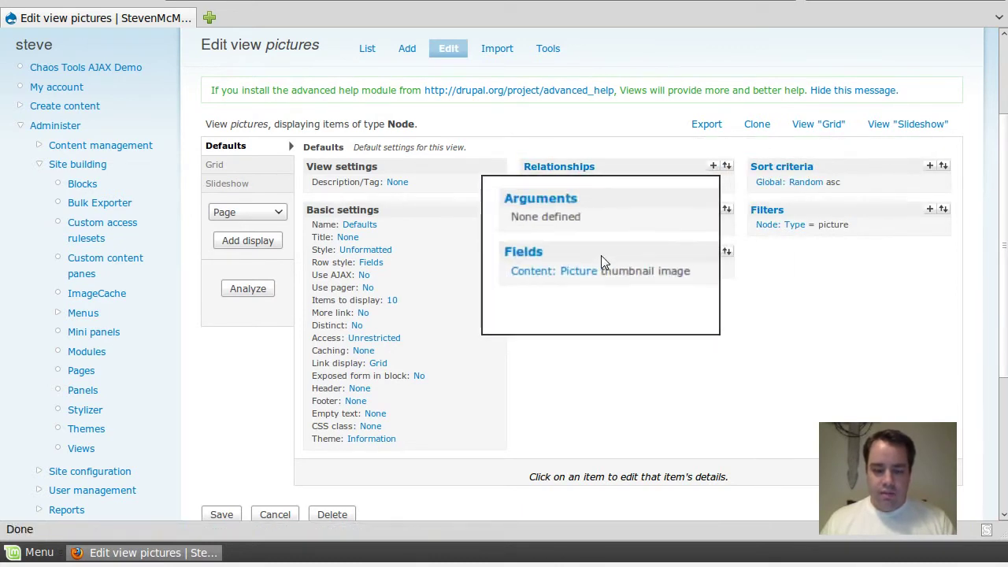
Review the settings of the Grid display and the Slideshow display in the pictures view
click(236, 167)
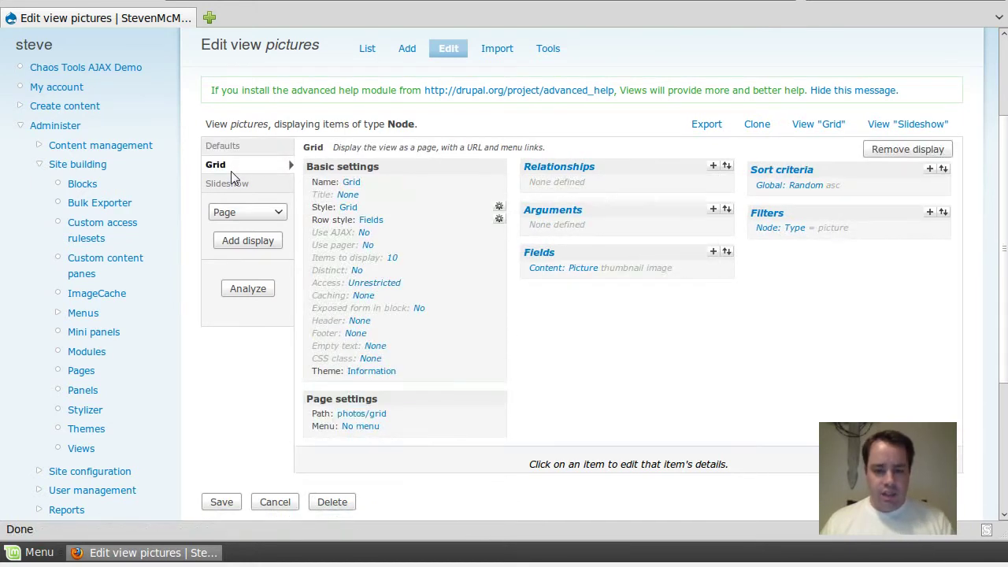
click(238, 188)
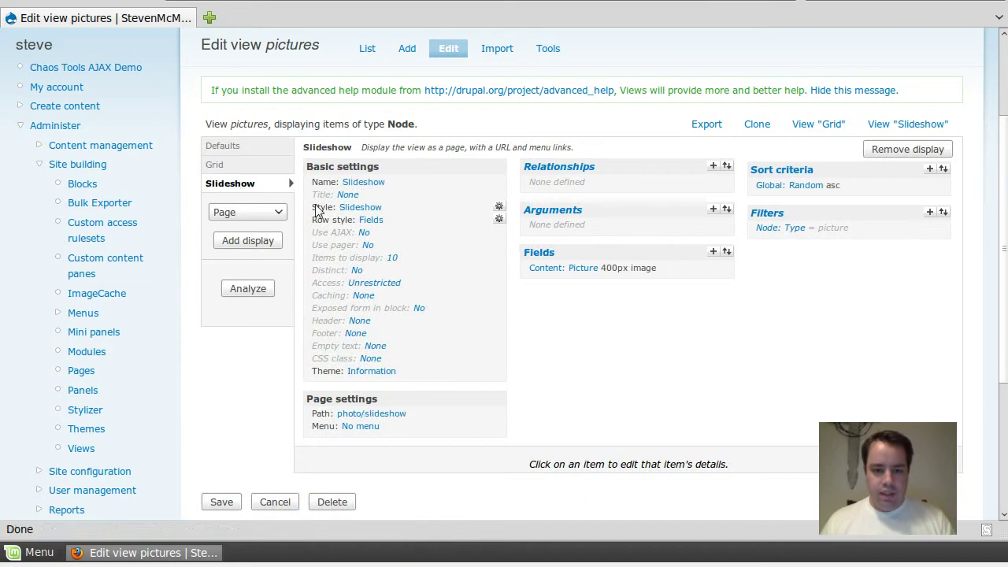
scroll(418, 208, down, 5)
scroll(411, 208, up, 8)
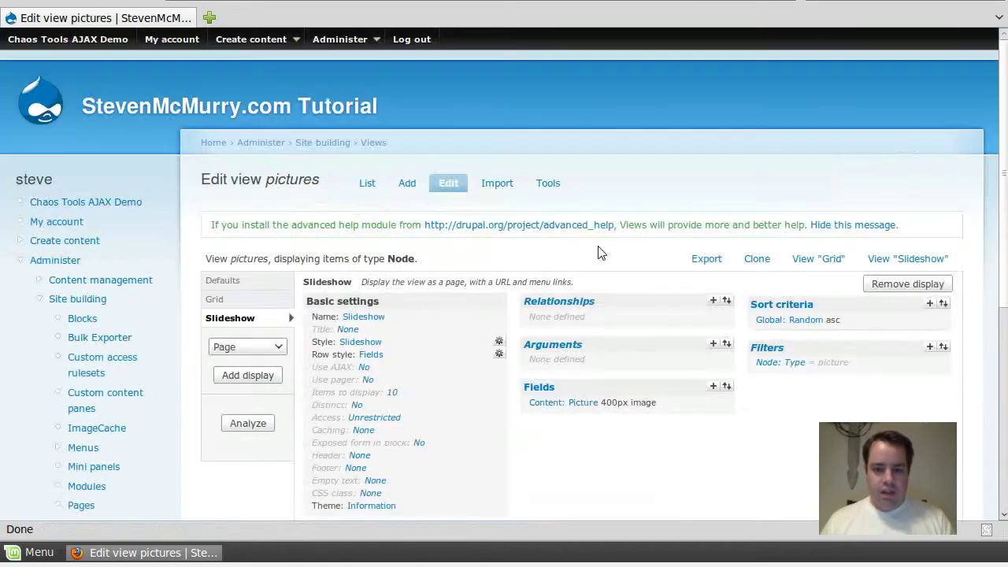
Open the Grid and Slideshow pages of the pictures view in separate browser tabs and check each one
middle_click(828, 259)
middle_click(878, 260)
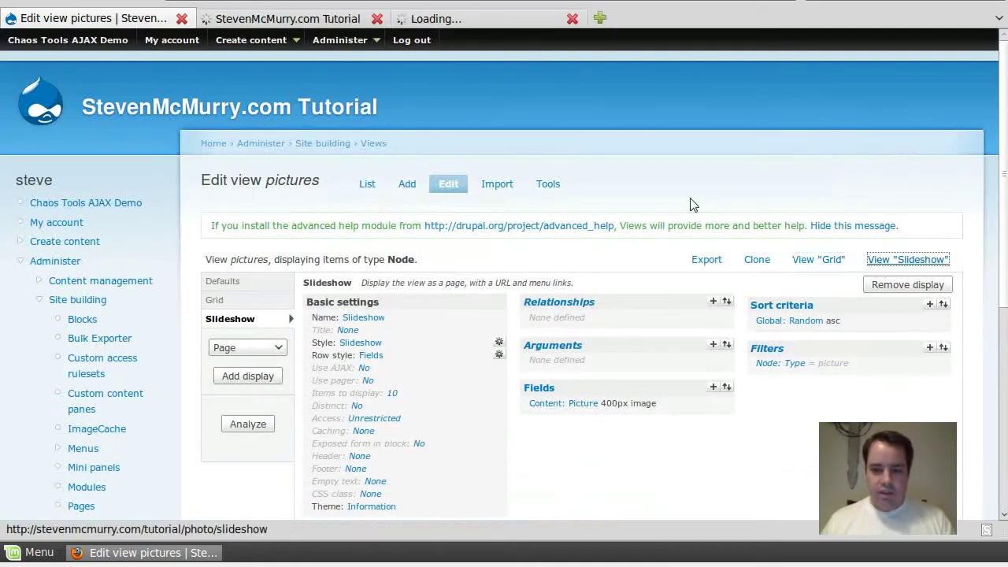
click(315, 19)
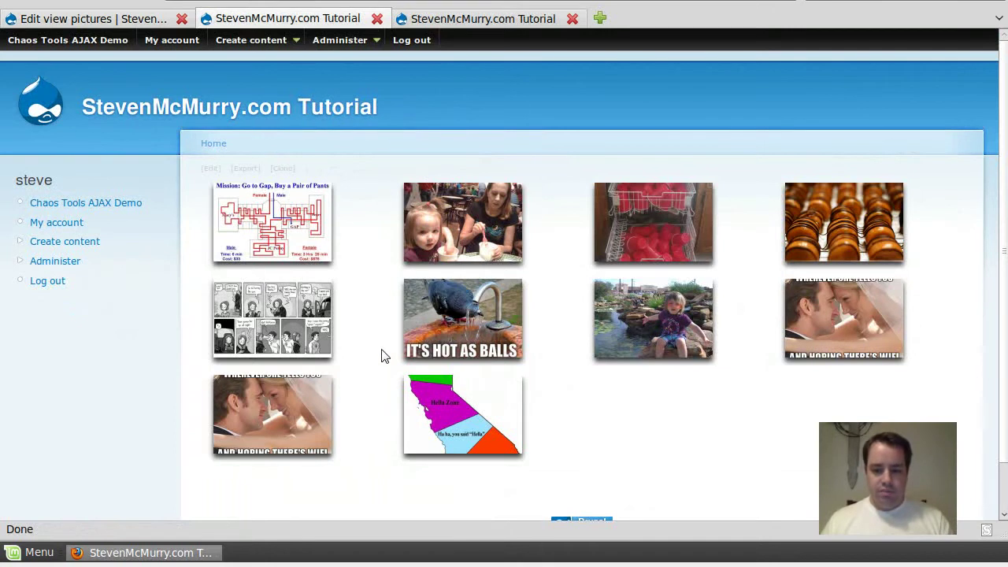
scroll(611, 409, down, 1)
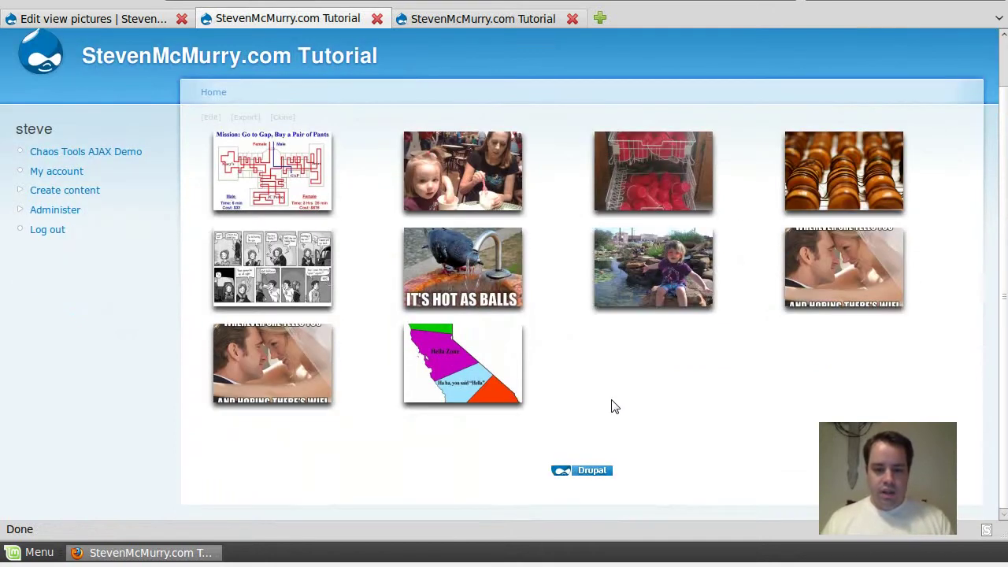
scroll(611, 398, up, 1)
click(469, 19)
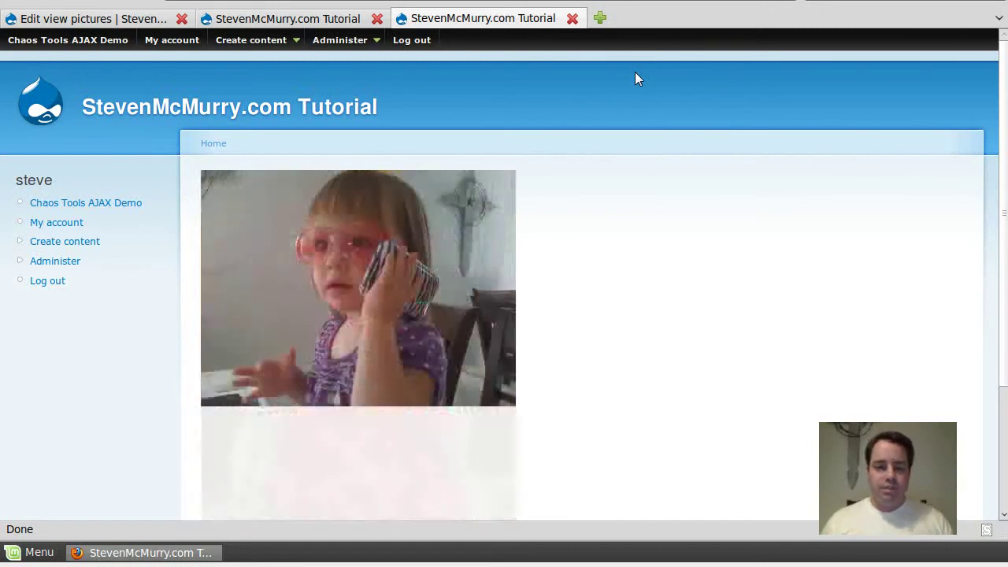
Return from the view editor to the site's front page and open the Modules administration page
click(126, 24)
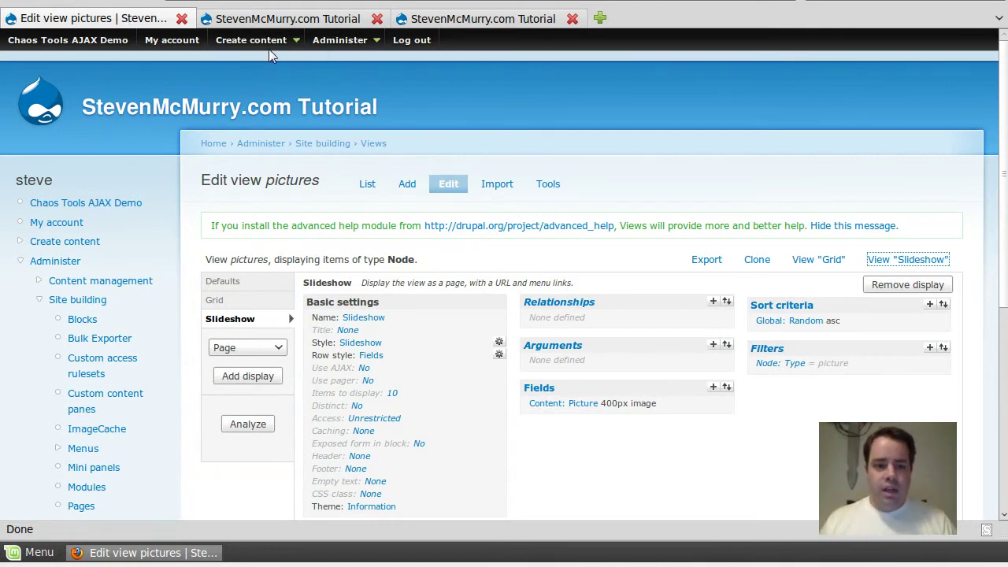
mouse_move(269, 46)
click(163, 119)
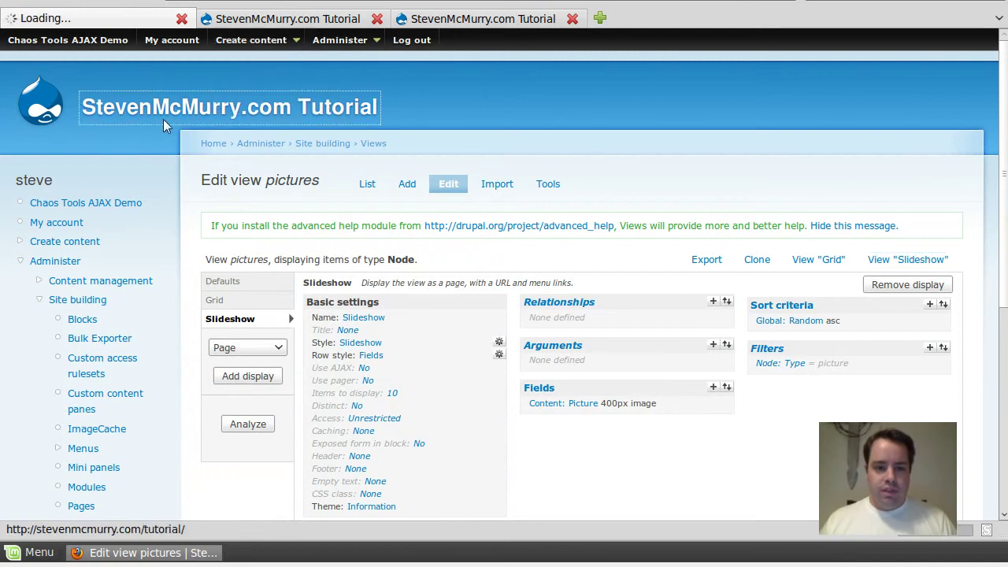
mouse_move(331, 41)
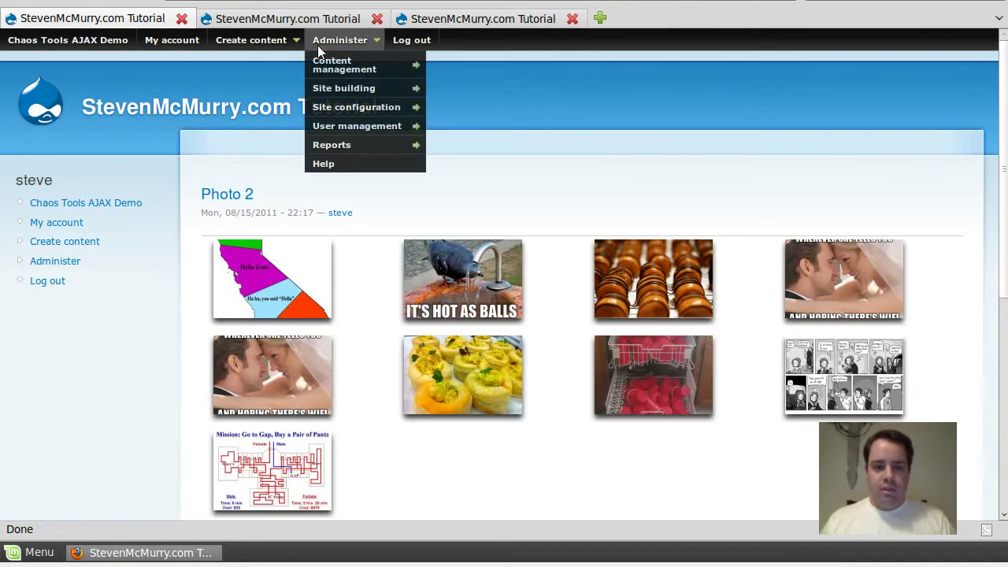
mouse_move(390, 93)
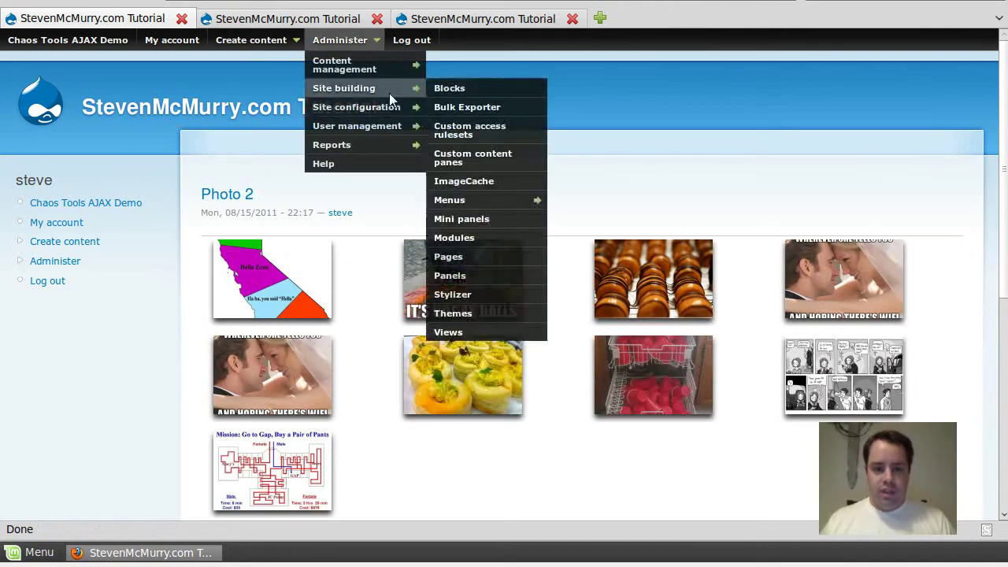
click(467, 240)
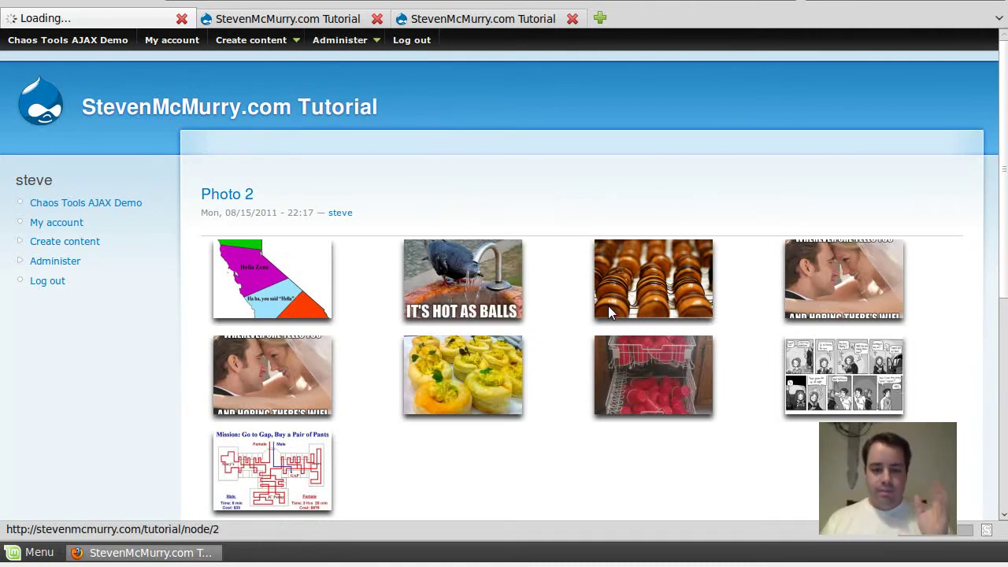
Examine which Views, User interface and Panels modules are enabled in the module list
scroll(598, 311, down, 10)
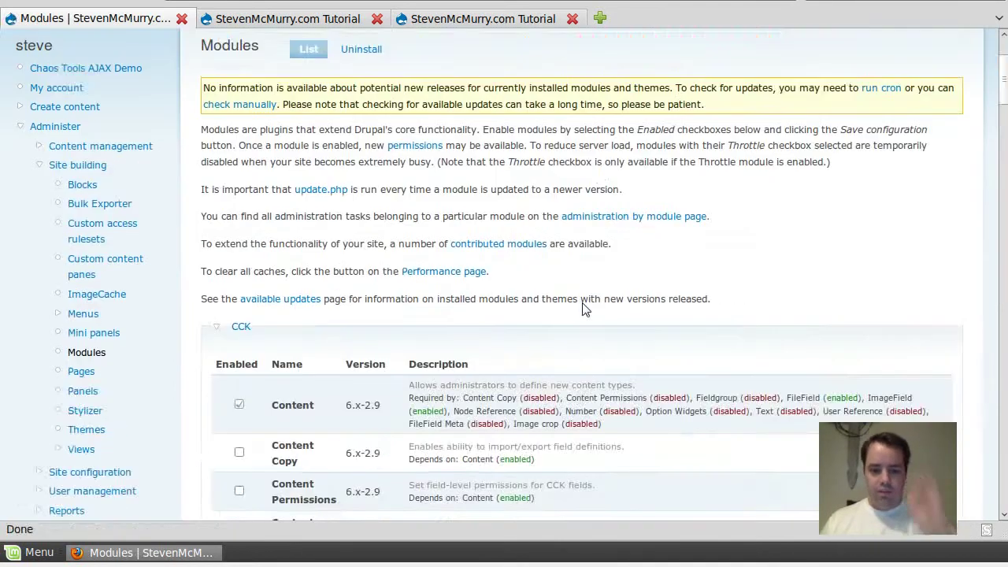
scroll(524, 308, down, 15)
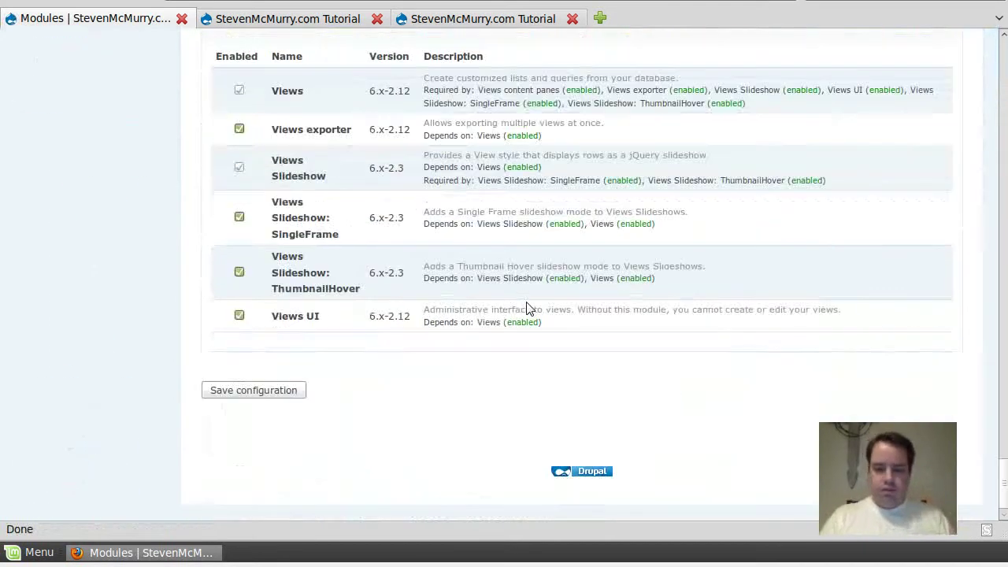
scroll(530, 329, up, 2)
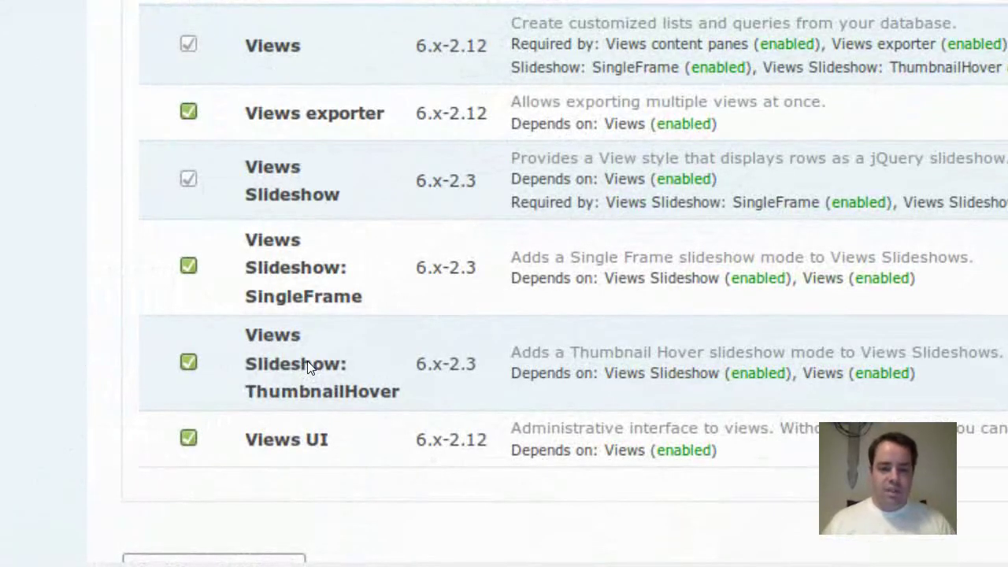
scroll(308, 364, up, 5)
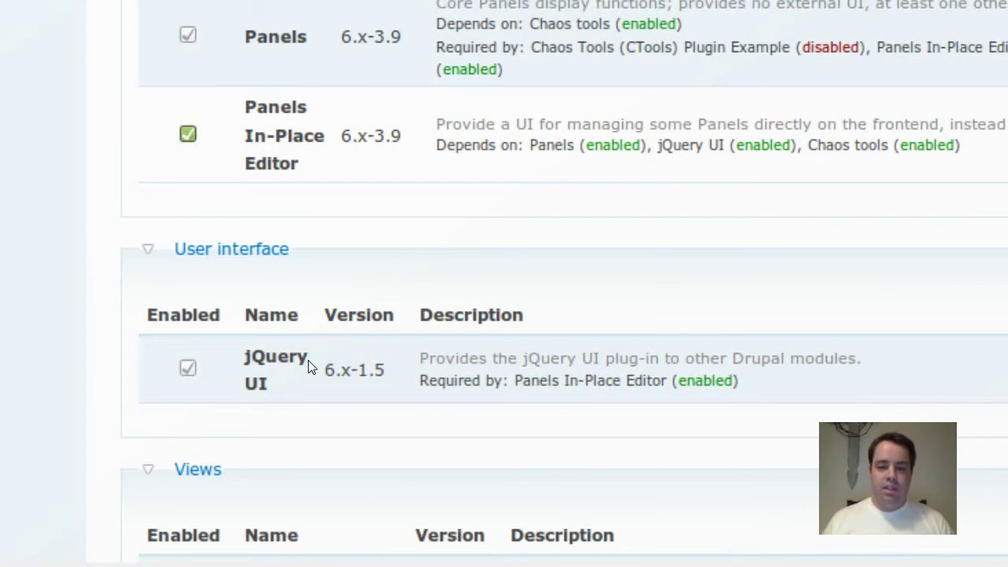
scroll(304, 367, up, 5)
scroll(304, 360, down, 2)
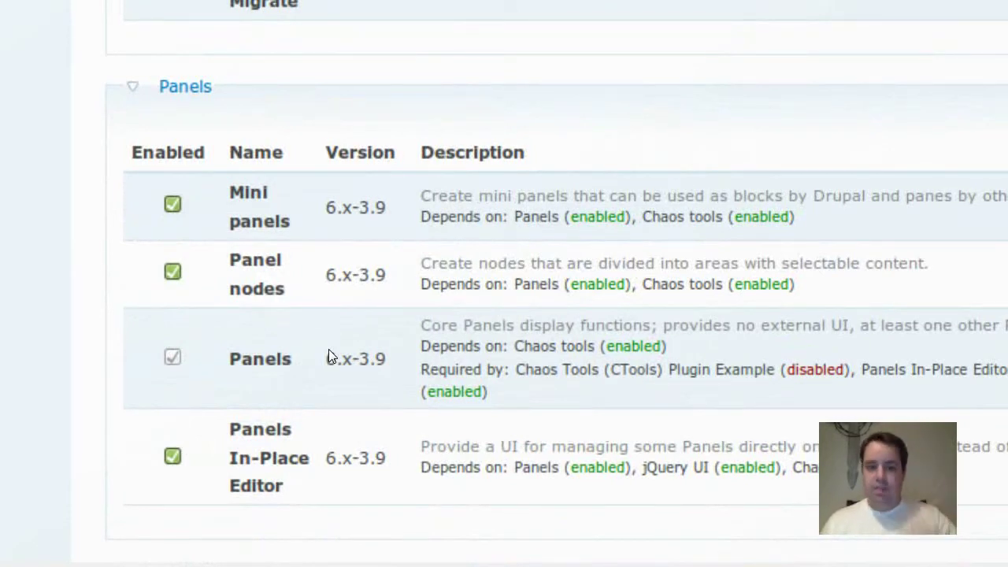
Deselect the Chaos Tools (CTools) AJAX Example module in the Chaos tool suite group
scroll(328, 357, up, 10)
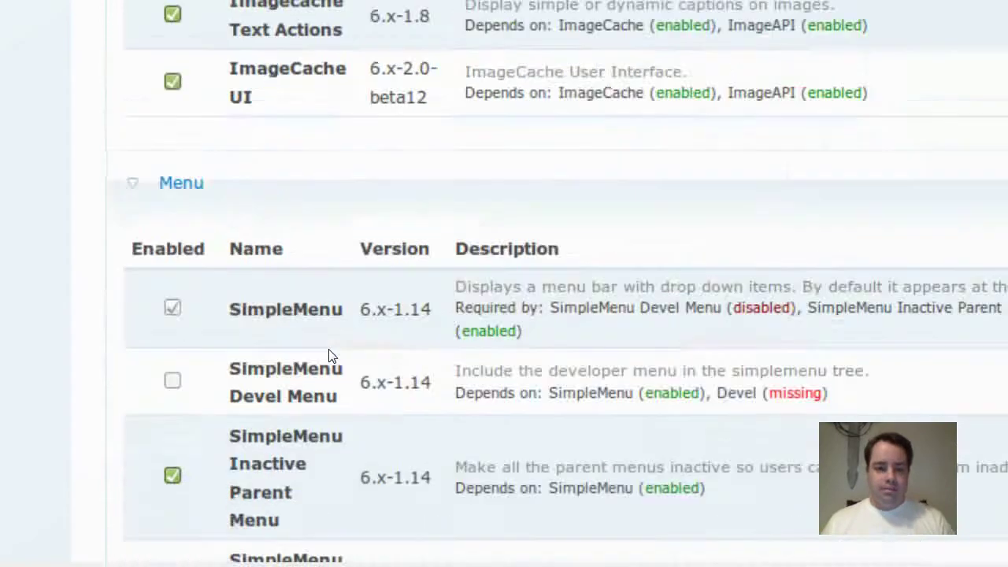
scroll(328, 357, up, 10)
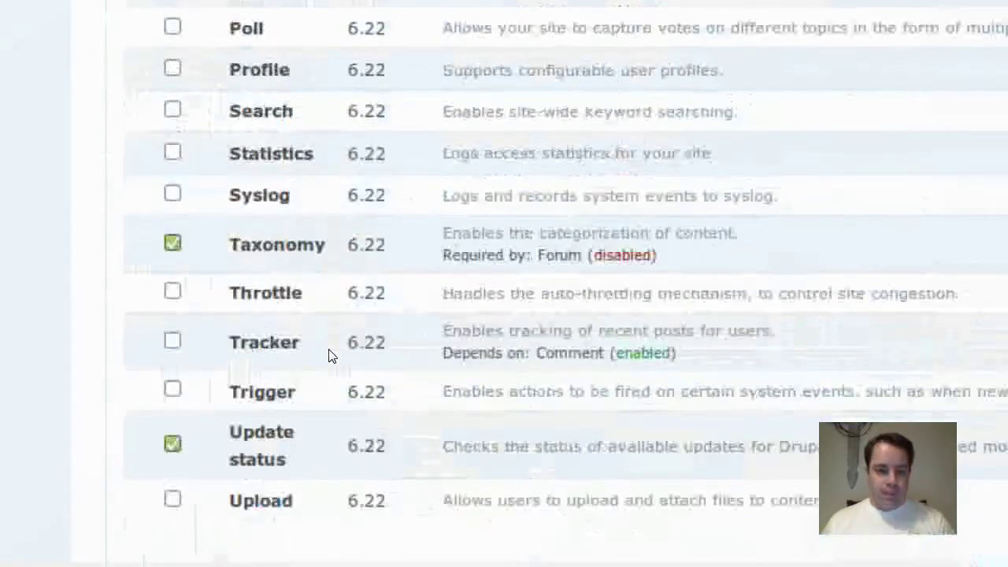
scroll(328, 357, up, 10)
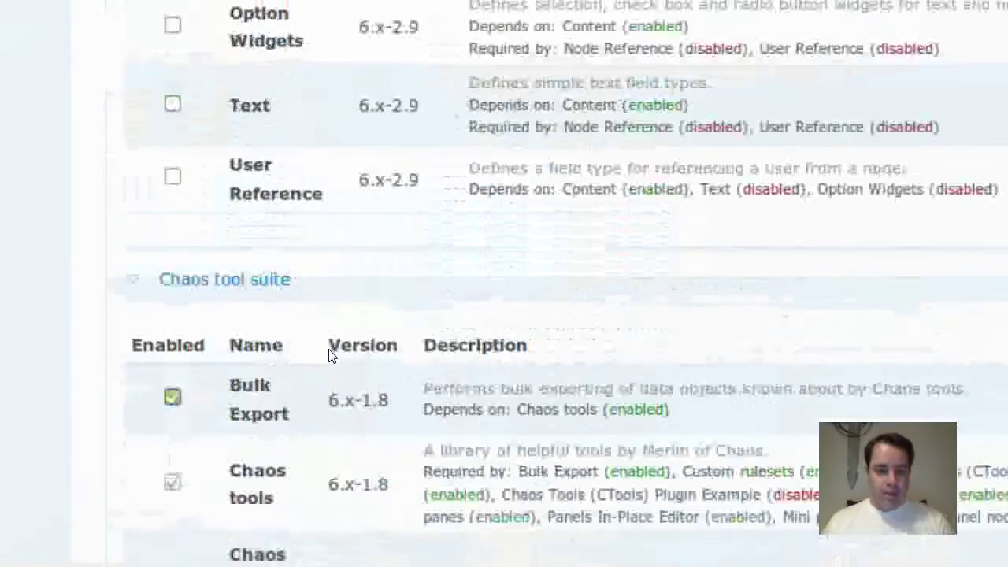
scroll(328, 357, down, 3)
scroll(328, 357, down, 2)
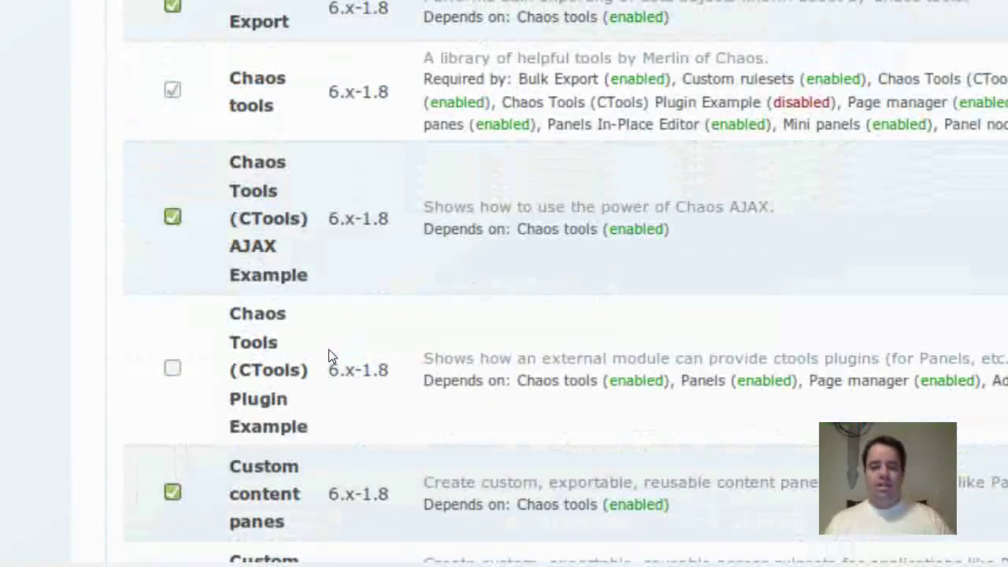
scroll(328, 357, down, 1)
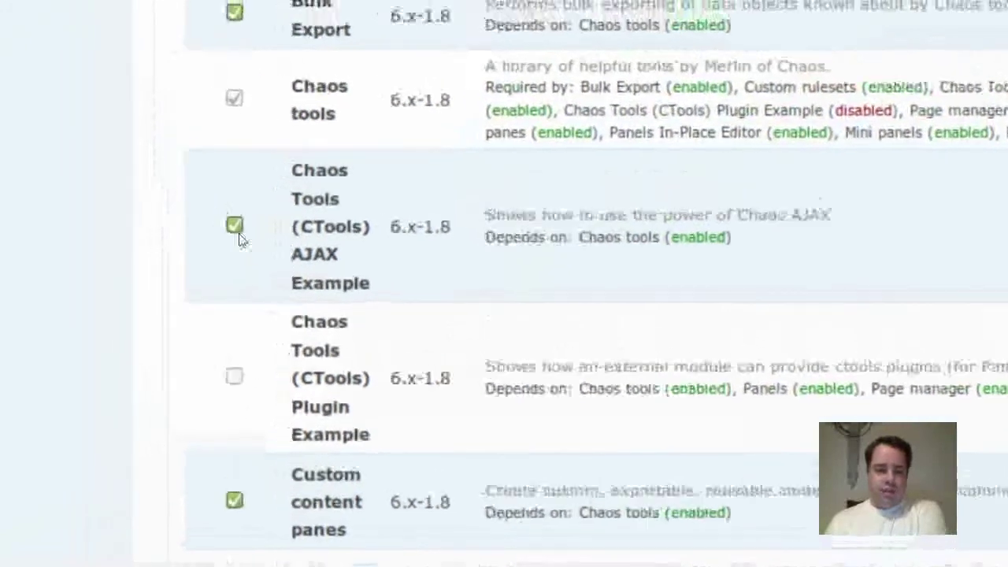
click(174, 139)
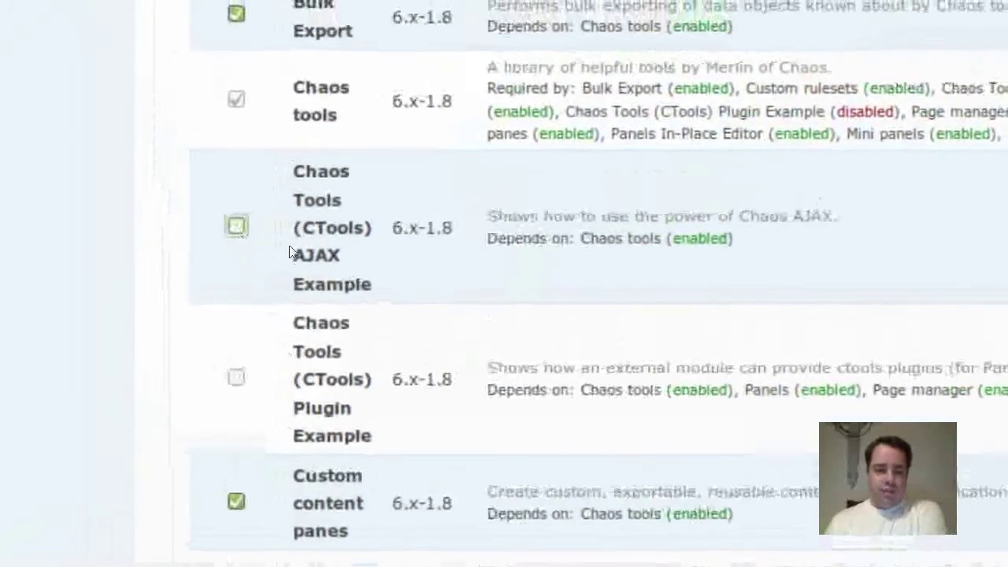
Check the remaining Chaos tool suite modules, from Custom content panes through Views content panes
scroll(350, 287, down, 1)
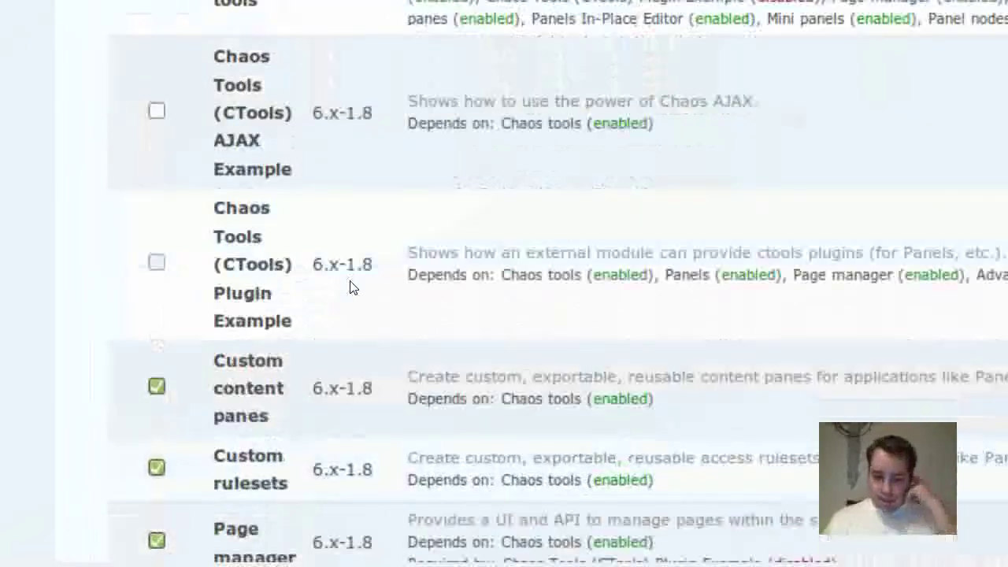
scroll(351, 287, down, 1)
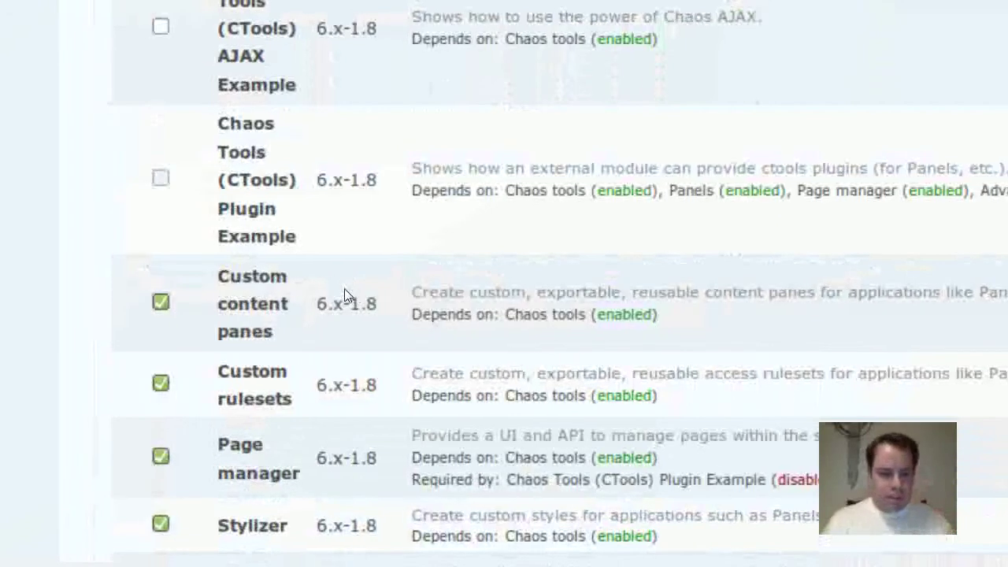
scroll(347, 294, down, 1)
scroll(349, 294, down, 1)
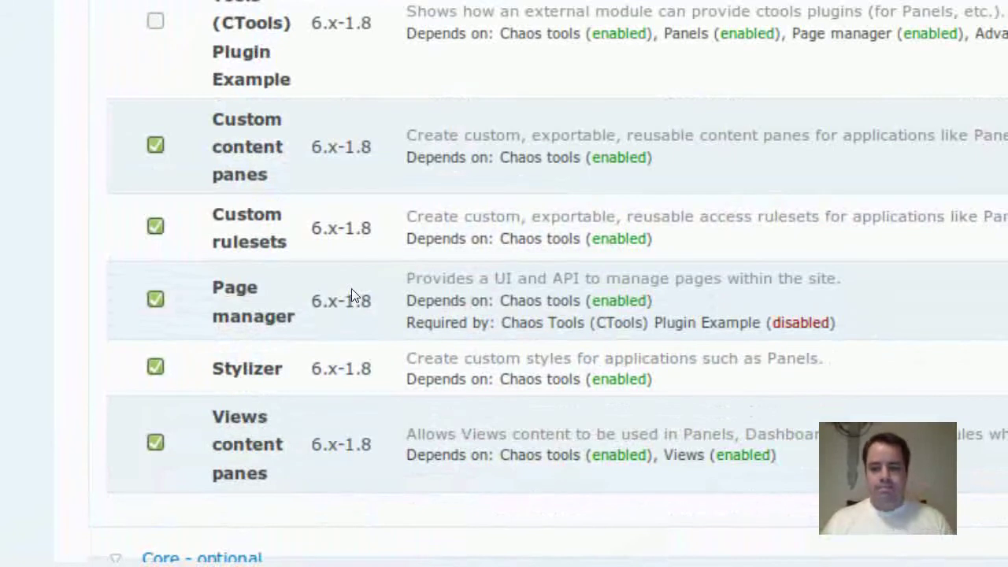
Leave the module list and open the Panels dashboard under Site building
scroll(352, 292, down, 1)
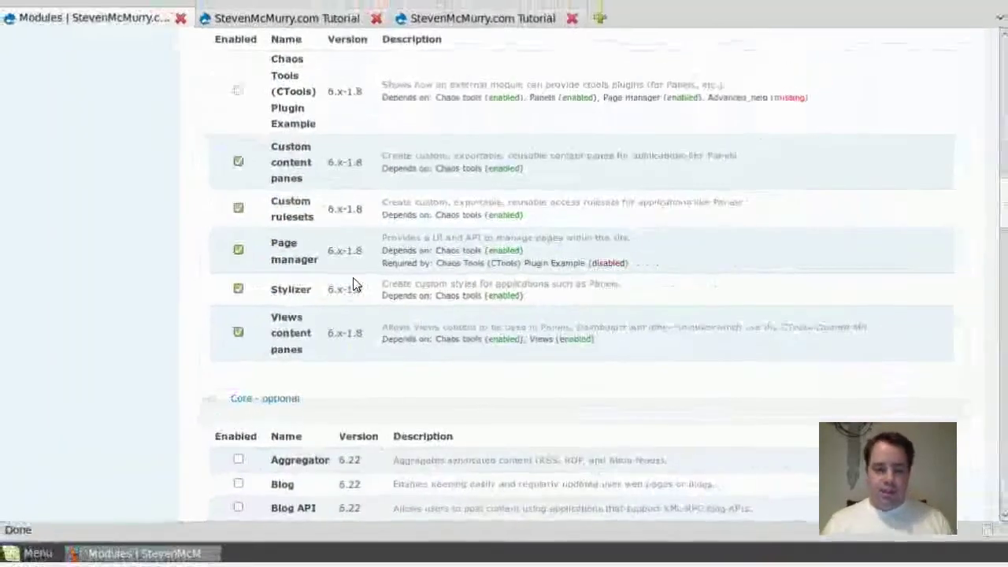
scroll(353, 286, up, 10)
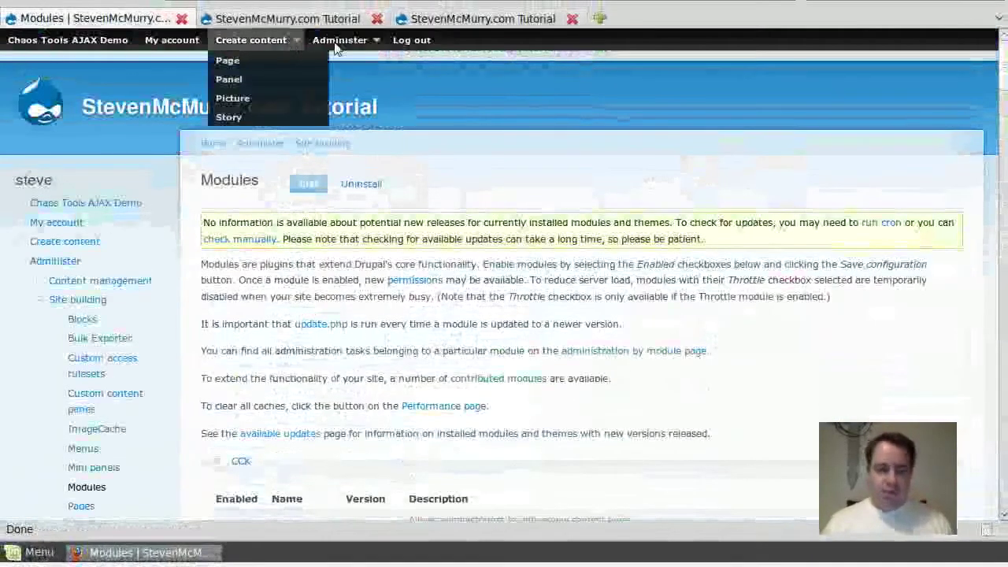
mouse_move(335, 42)
mouse_move(356, 89)
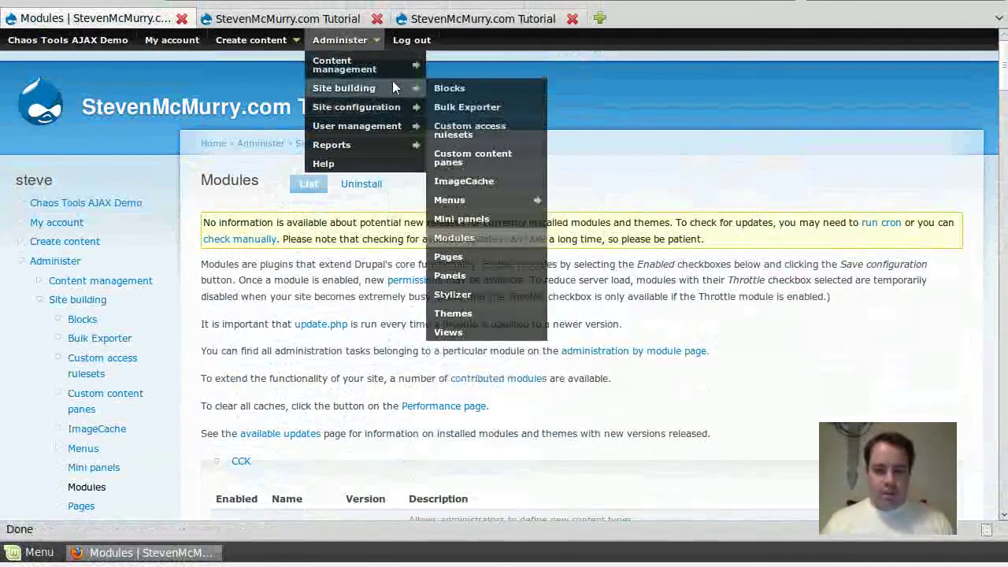
click(458, 276)
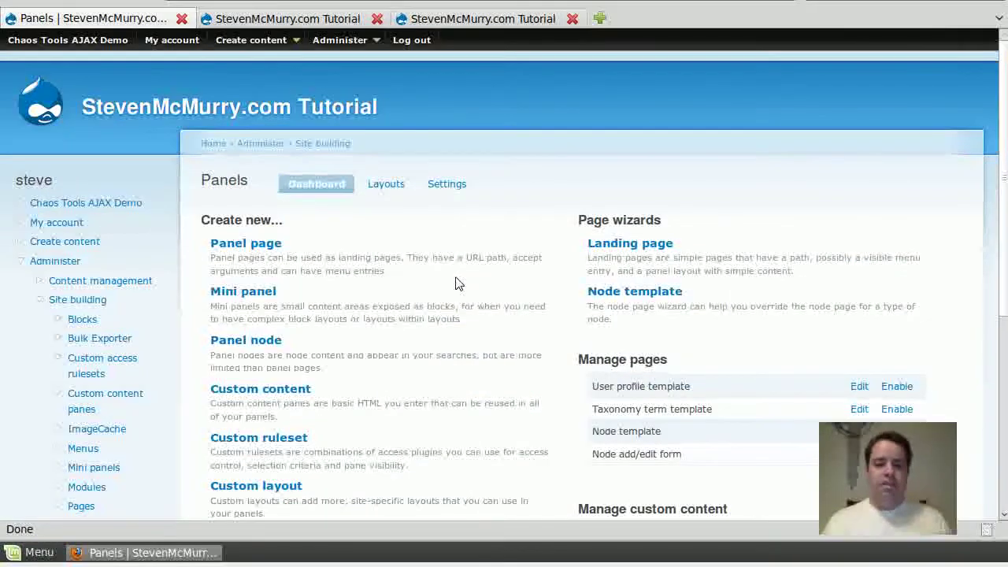
Start a new panel page with the administrative title "photo and blurb" and the machine name photo_blurb
scroll(339, 283, down, 2)
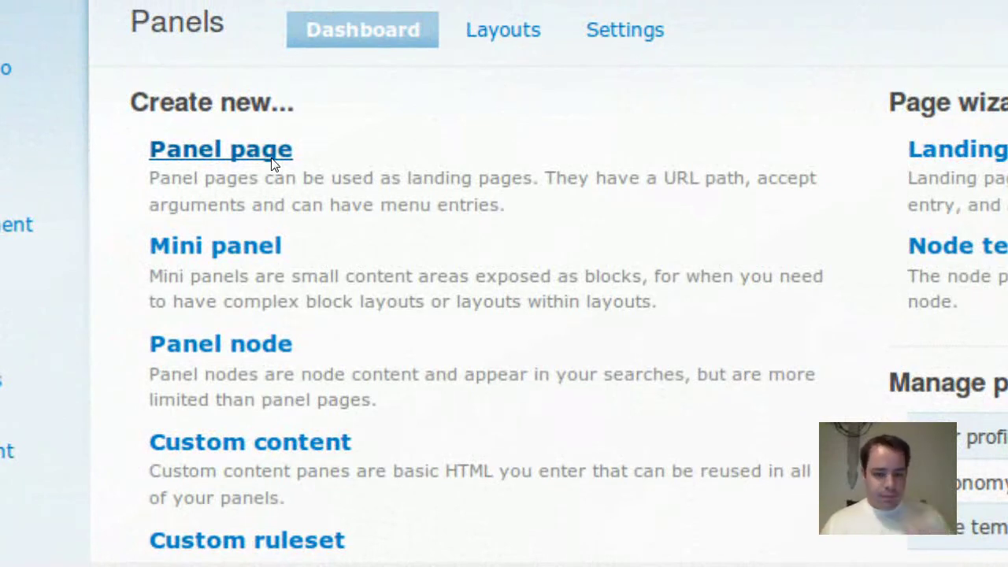
click(272, 164)
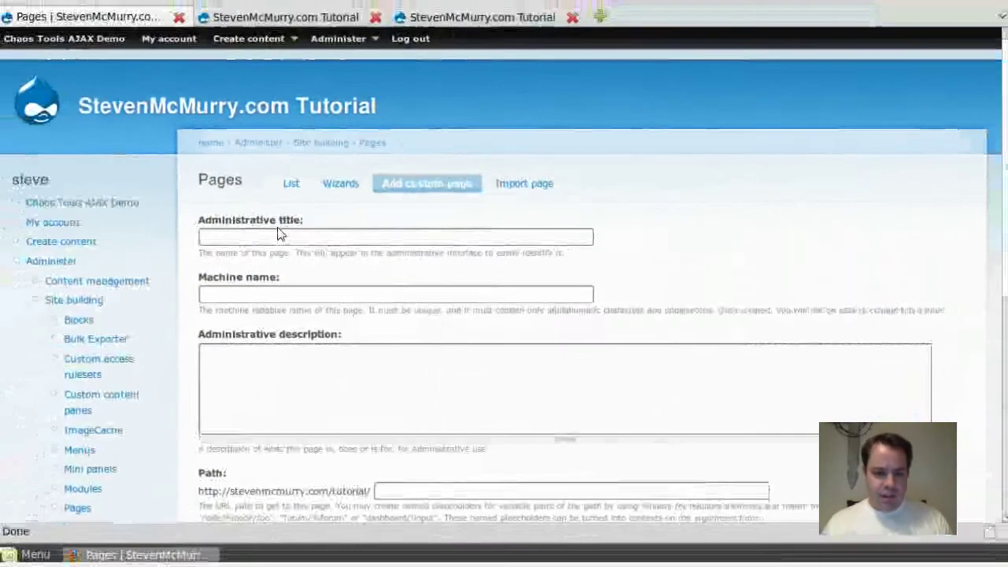
click(278, 327)
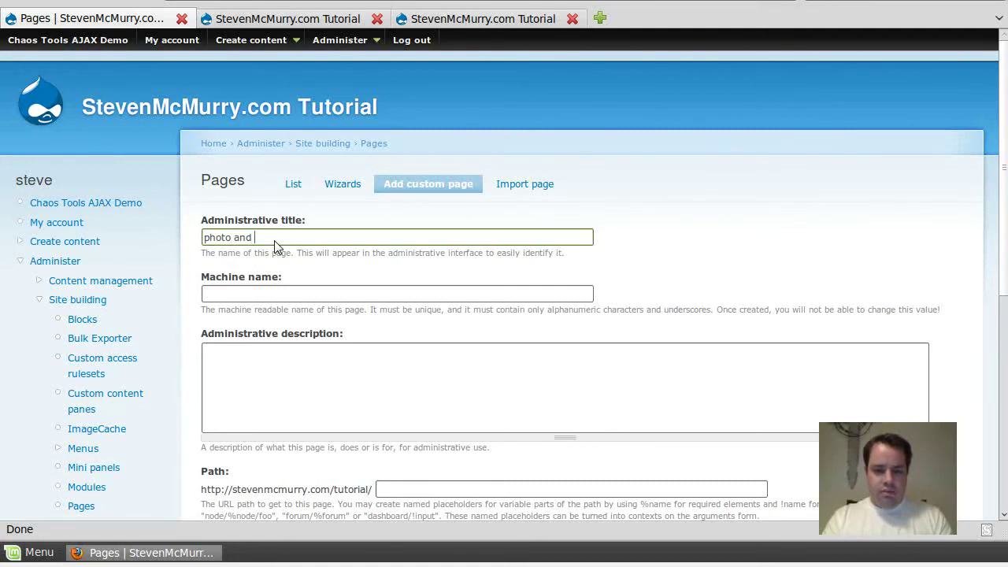
key(Tab)
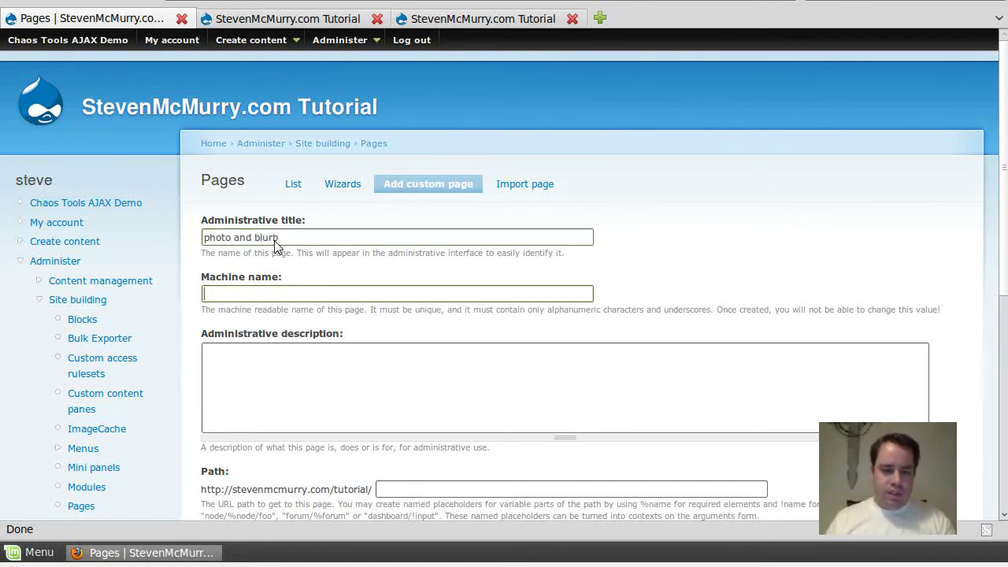
text(phto)
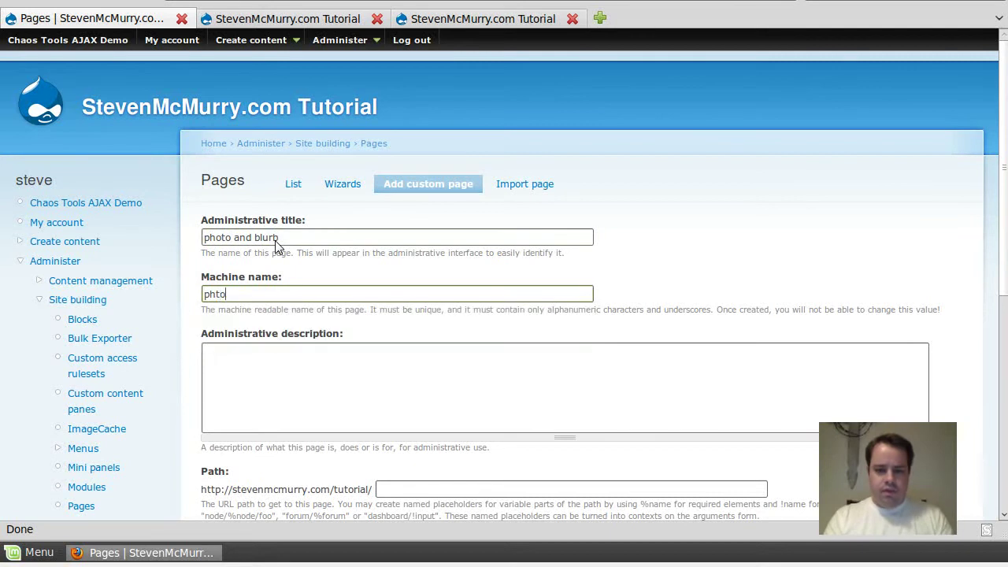
text(oto_bl)
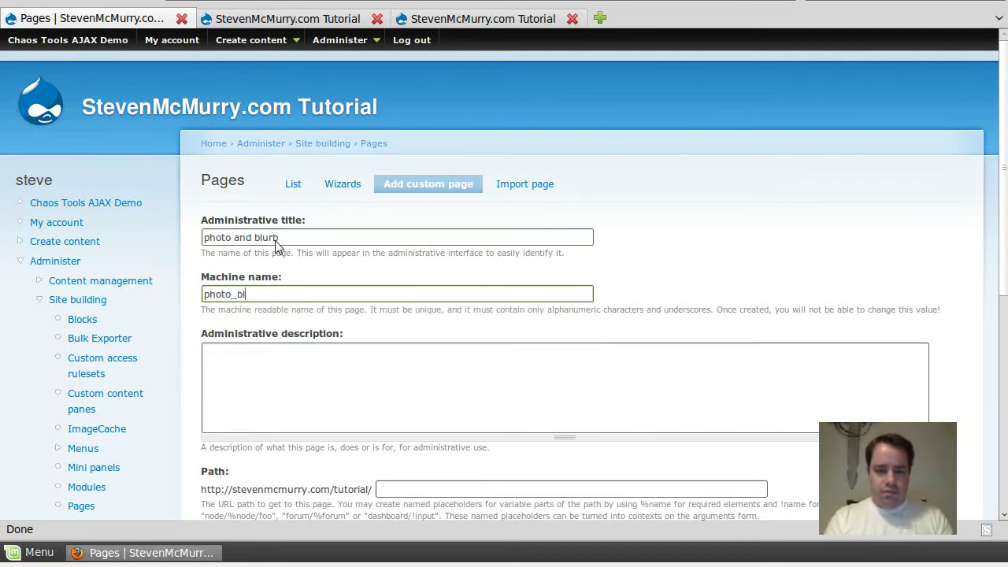
key(Tab)
Set the page's path to photo_blurb, keep the Panel variant type without optional features, and continue to the layout choice
key(Tab)
scroll(276, 250, down, 3)
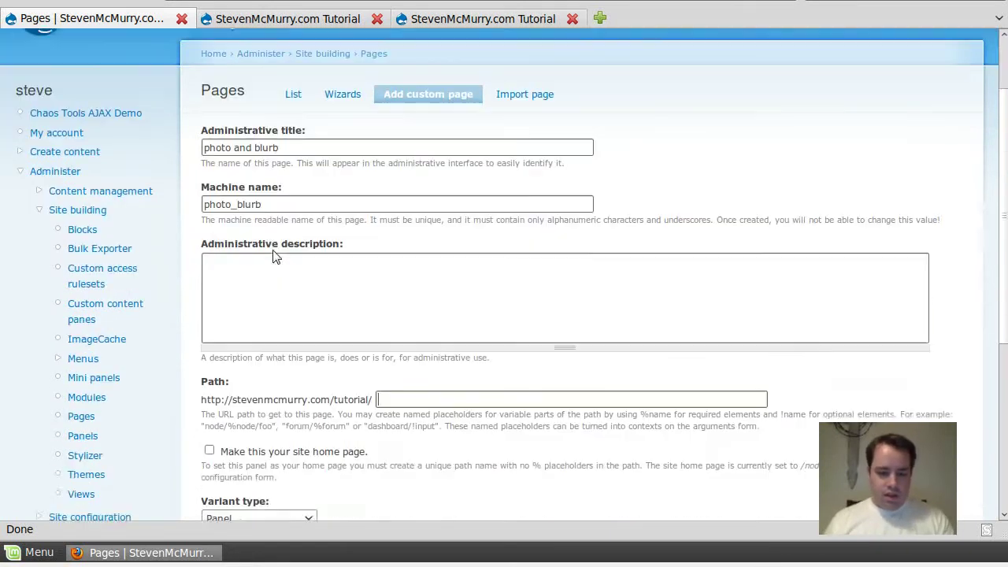
scroll(276, 256, down, 1)
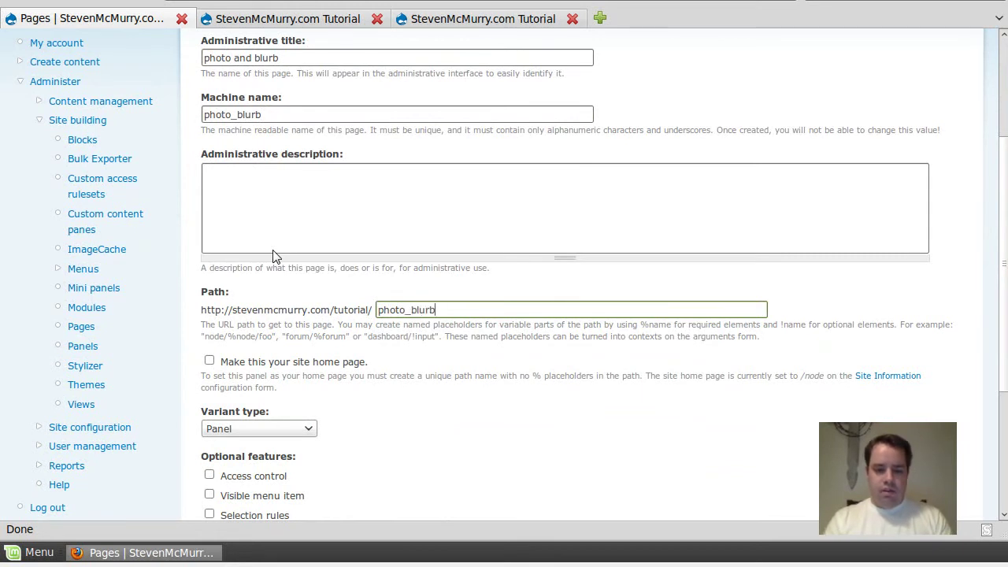
scroll(272, 256, down, 2)
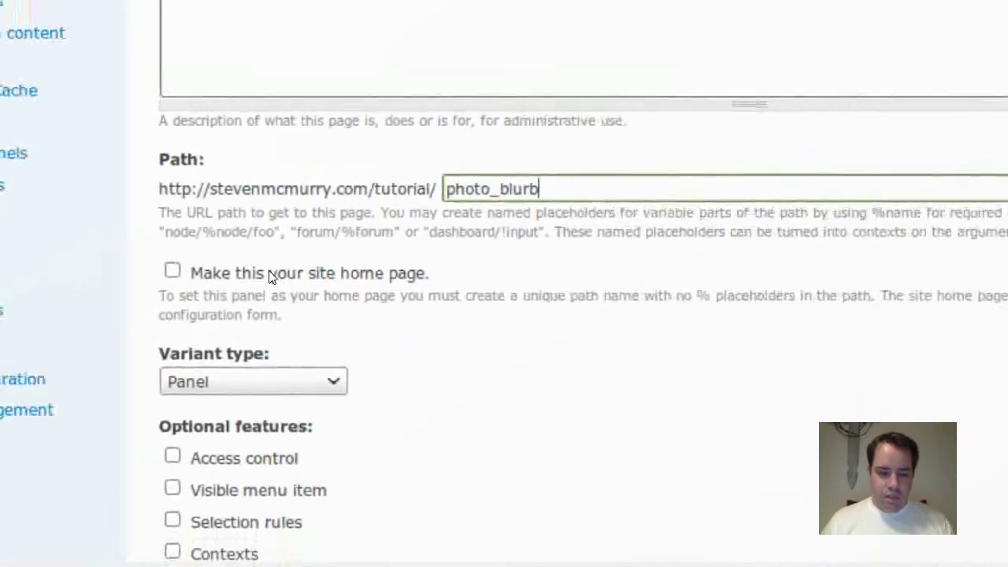
scroll(269, 276, down, 3)
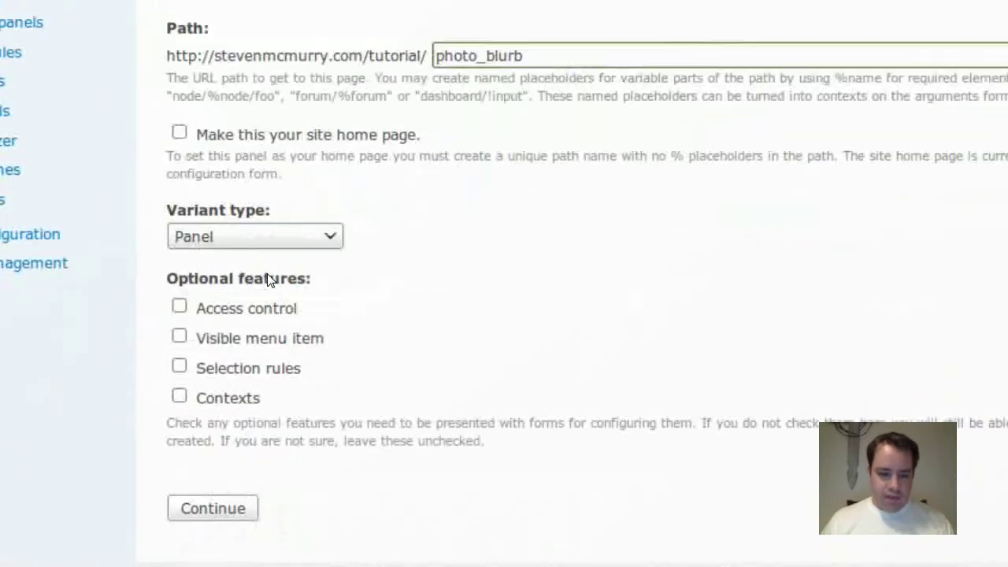
scroll(268, 280, down, 2)
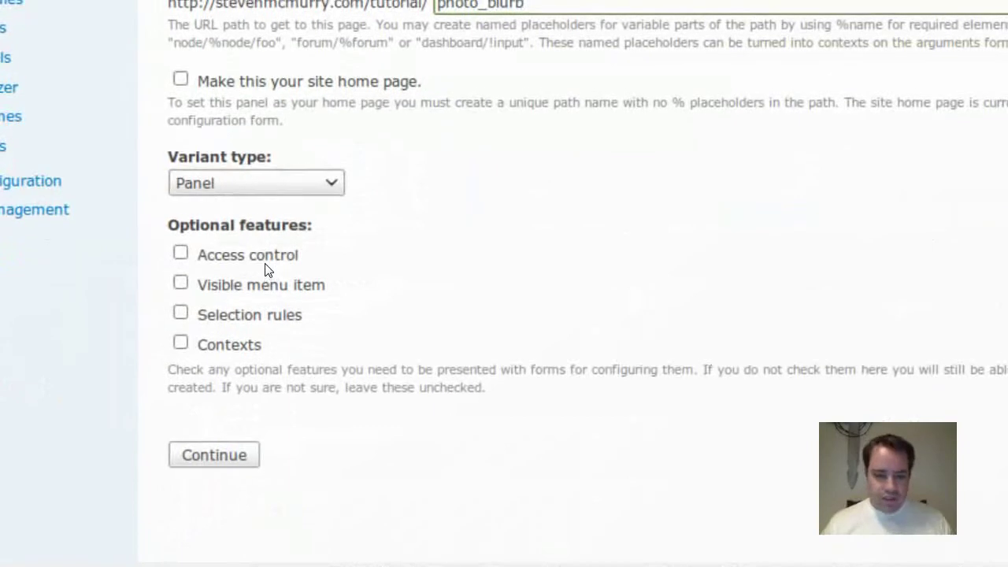
scroll(268, 279, down, 2)
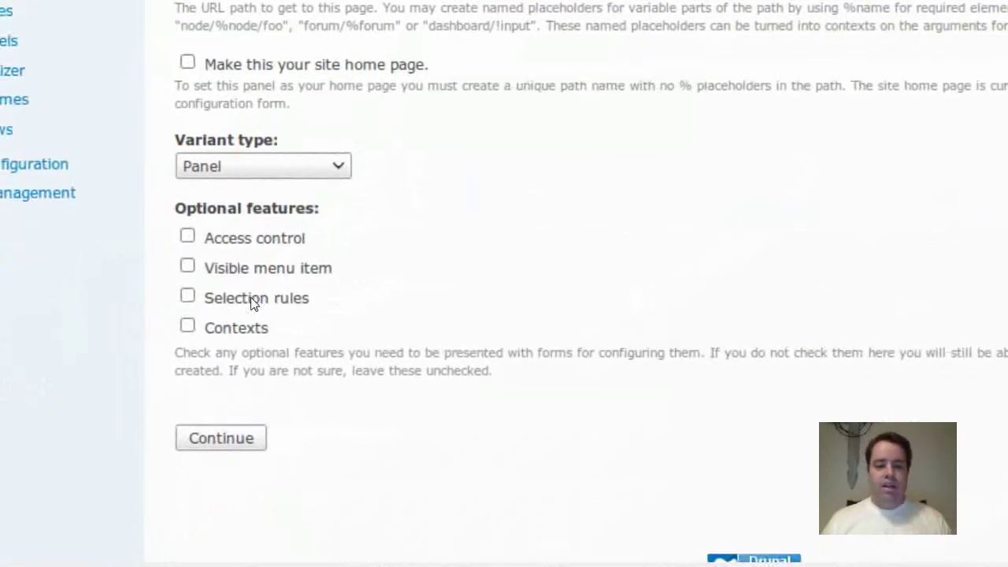
scroll(272, 289, down, 2)
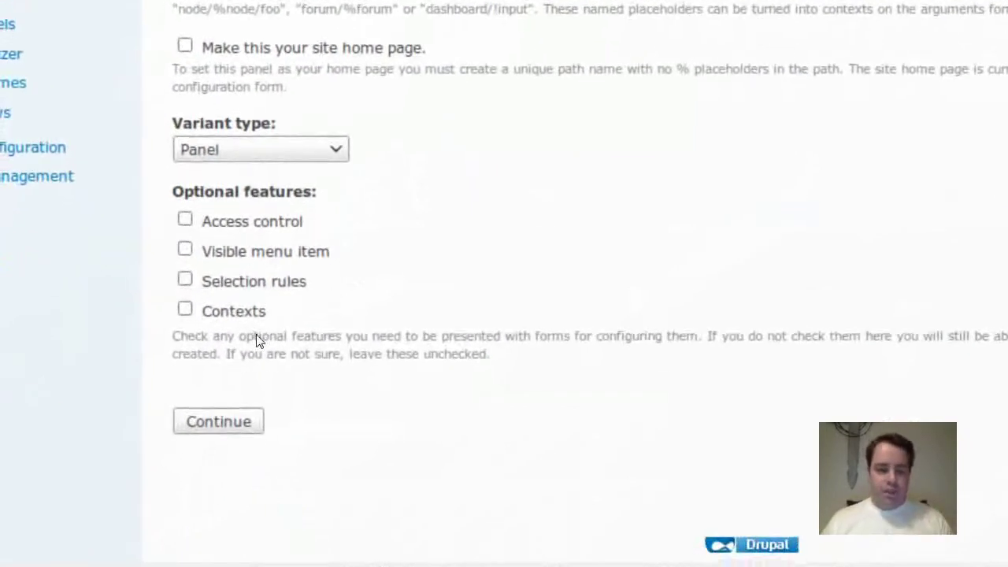
click(248, 394)
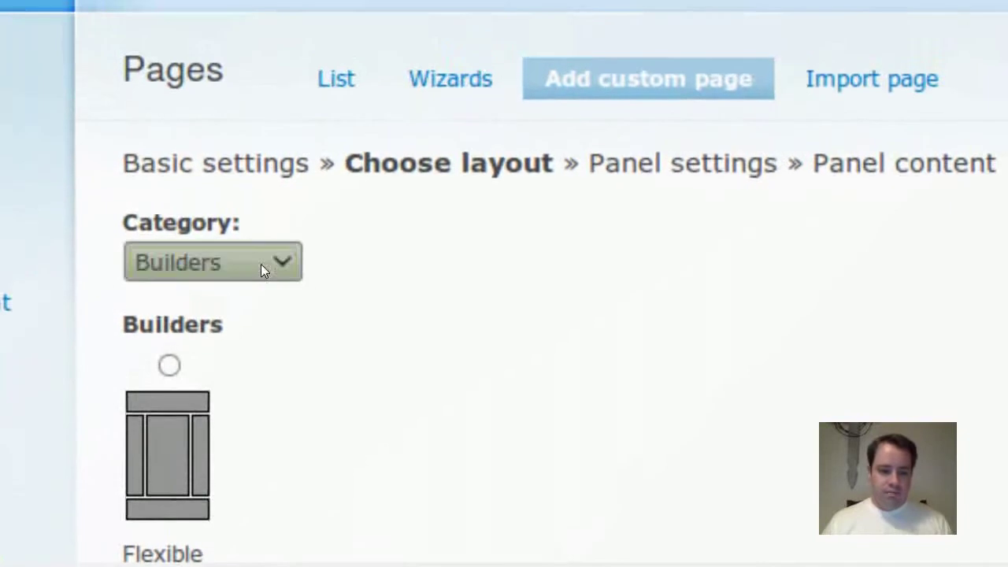
Compare the layouts offered in the one-column, two-column and three-column categories
click(261, 251)
click(245, 304)
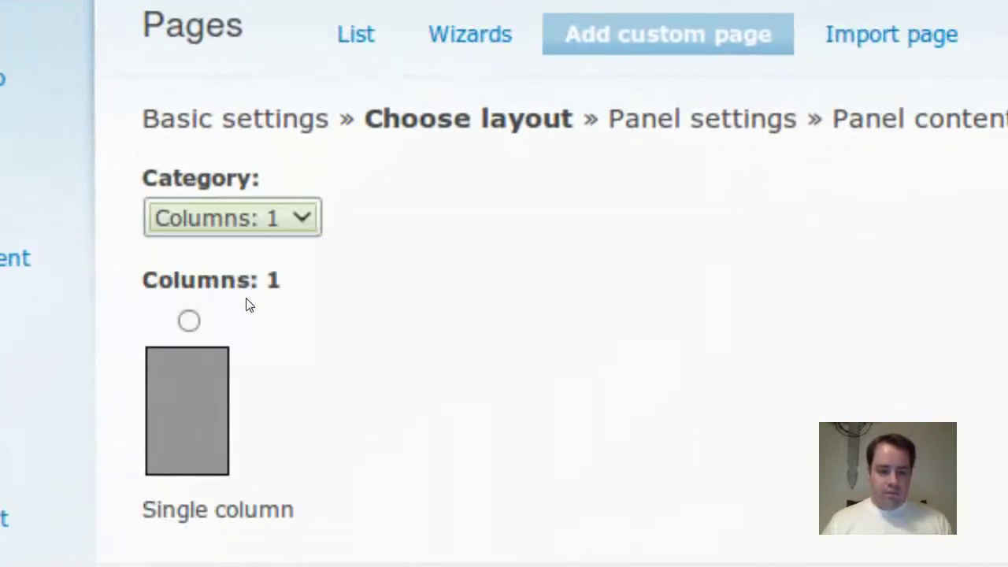
click(283, 229)
click(257, 307)
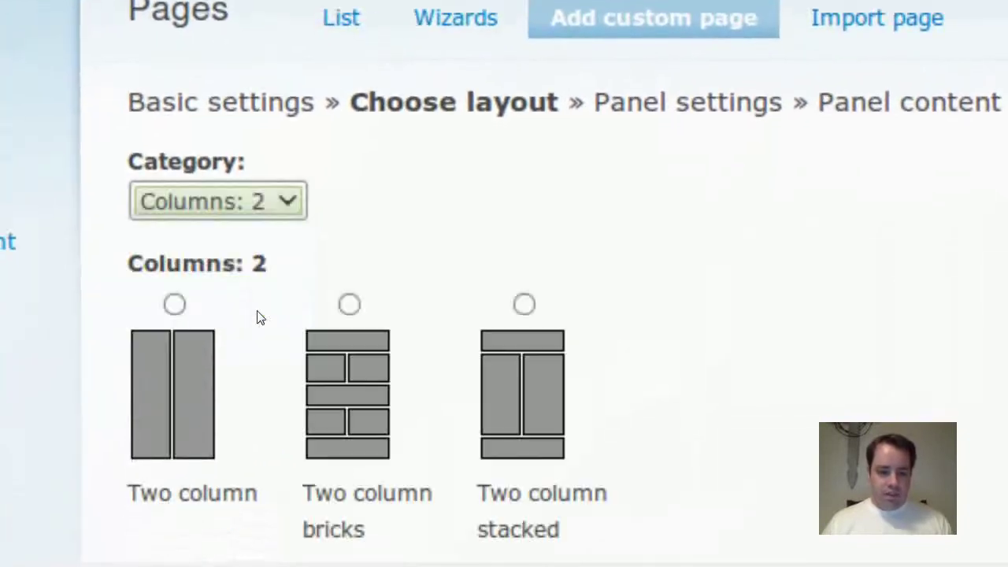
click(256, 206)
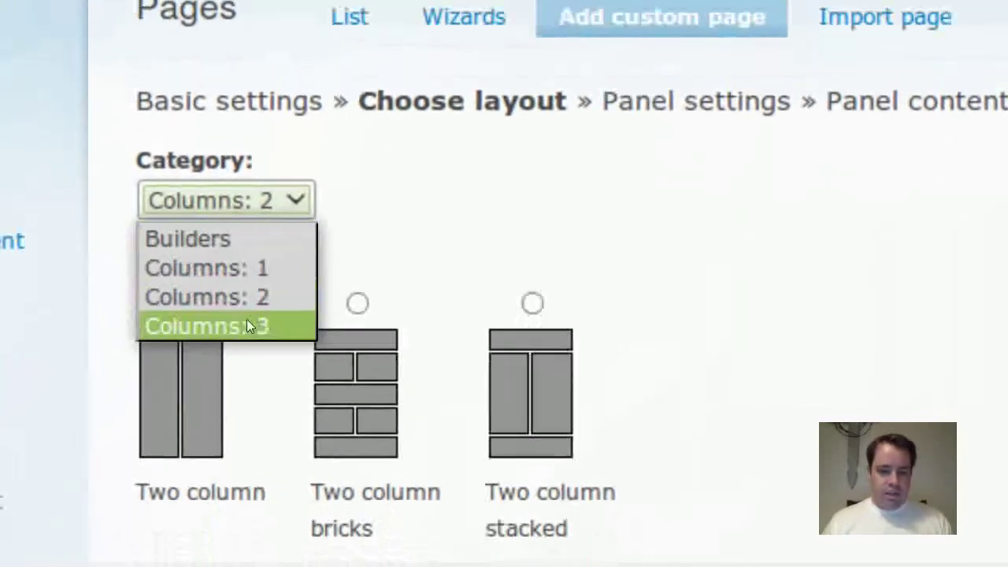
click(238, 386)
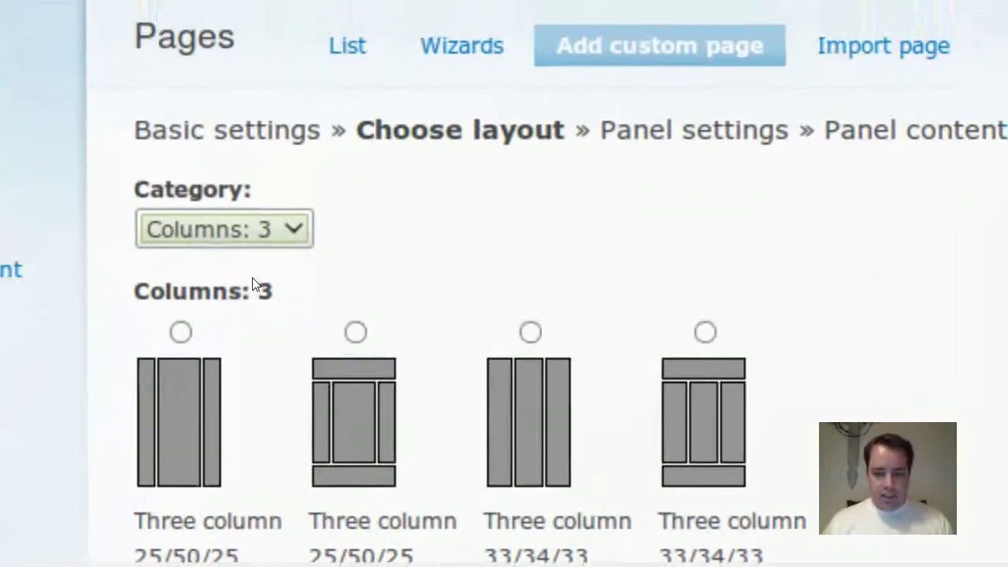
Choose the Two column stacked layout from the Columns: 2 category and continue to the panel settings
click(266, 205)
click(270, 290)
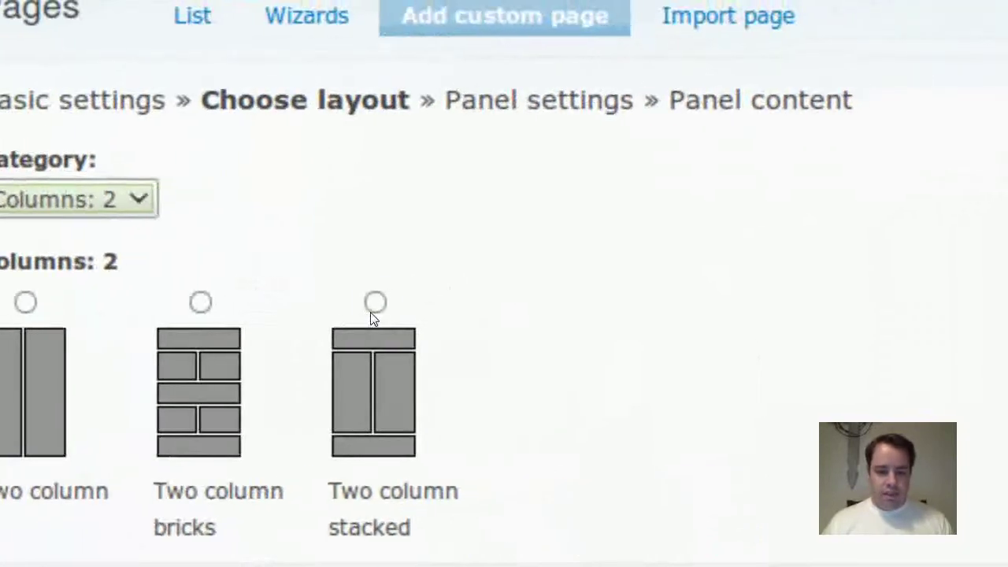
click(500, 346)
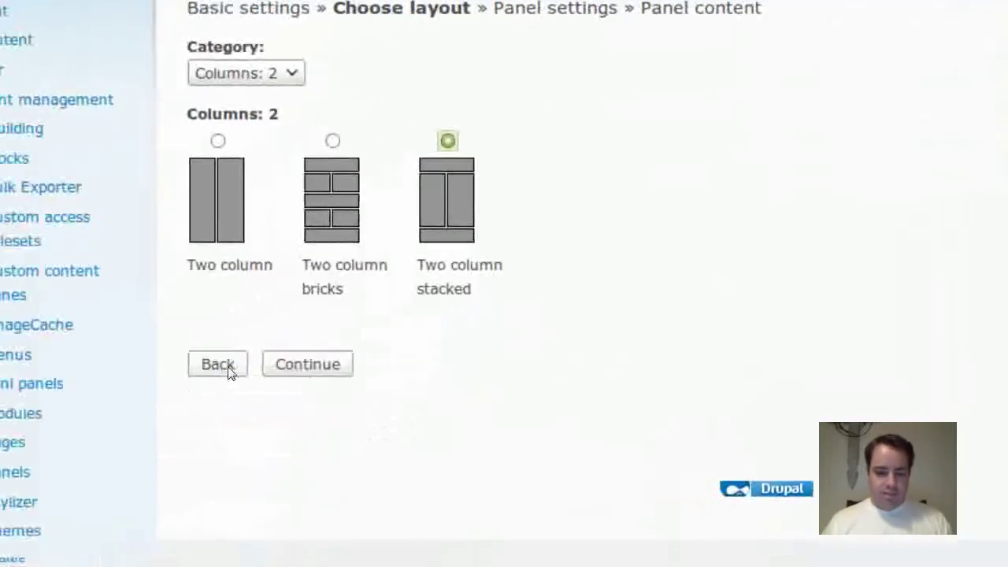
click(280, 363)
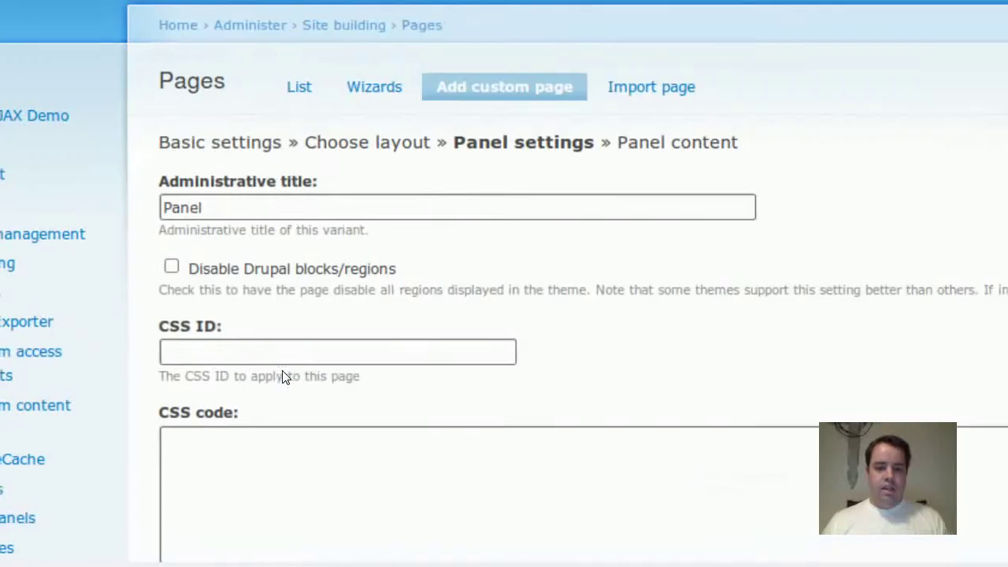
Keep the default panel settings, with CSS ID and CSS code empty, and continue to the panel content
scroll(275, 364, down, 1)
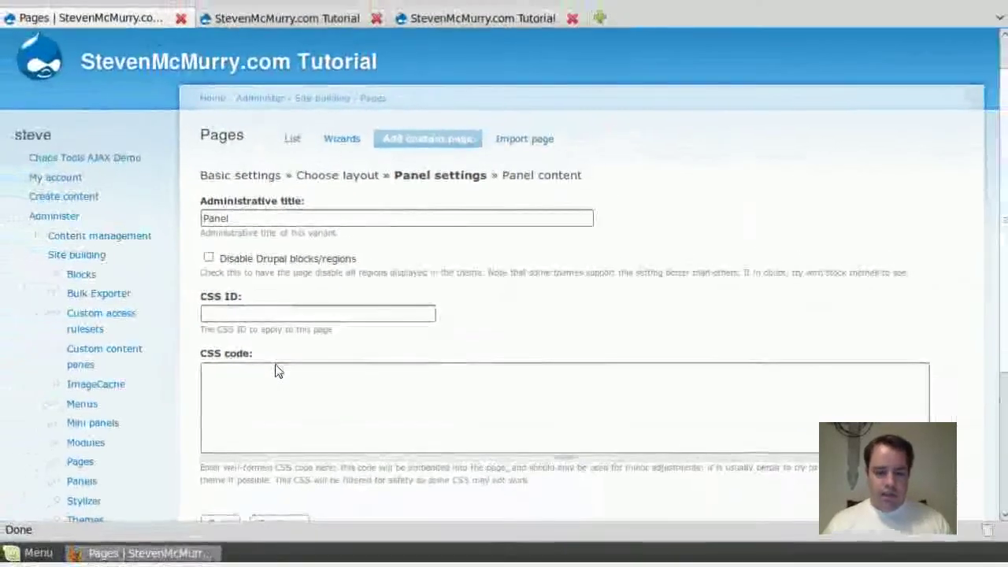
scroll(276, 368, down, 4)
click(285, 352)
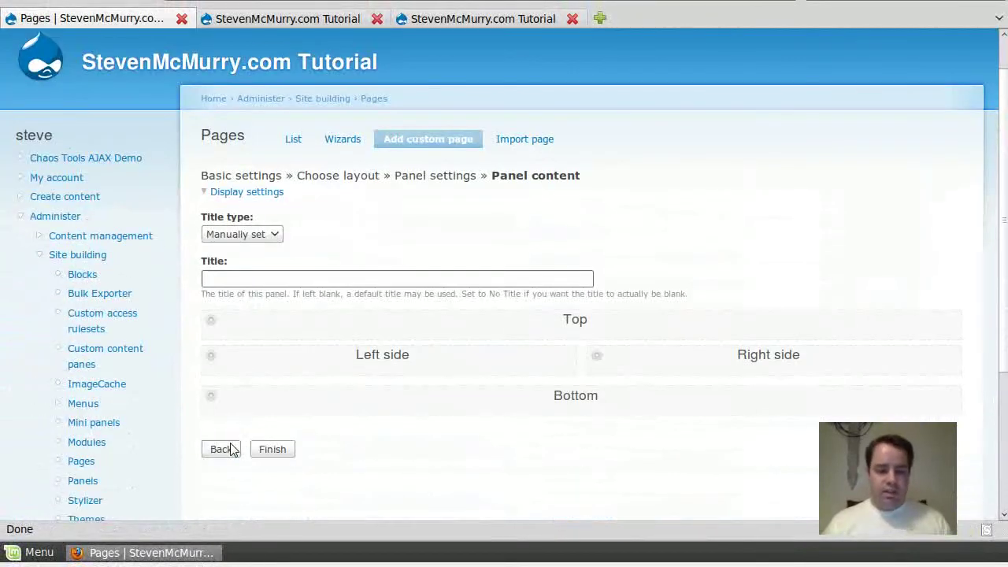
Go back to the panel settings to review the Disable Drupal blocks/regions option, and return to the panel content
click(221, 449)
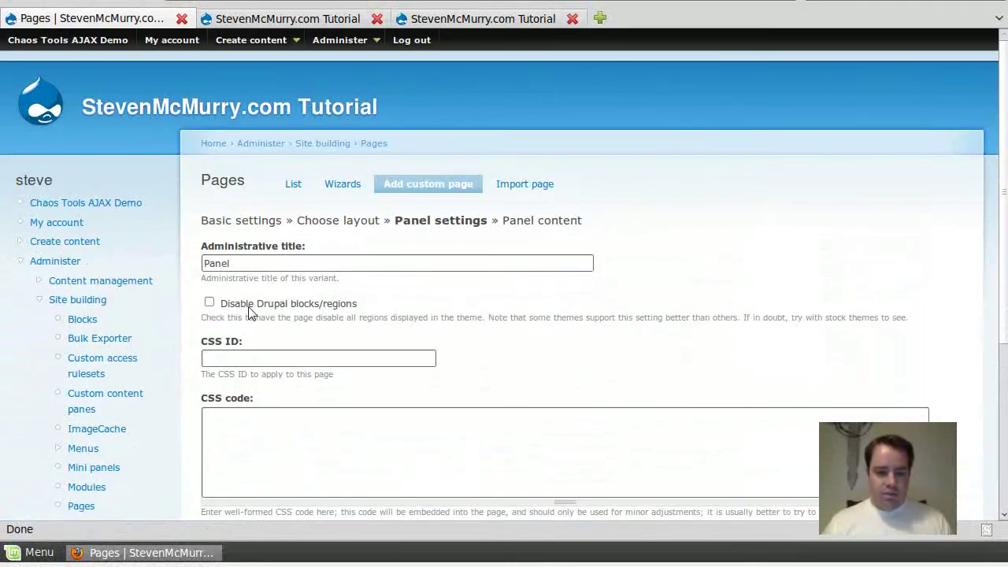
drag(241, 306, 360, 311)
click(362, 314)
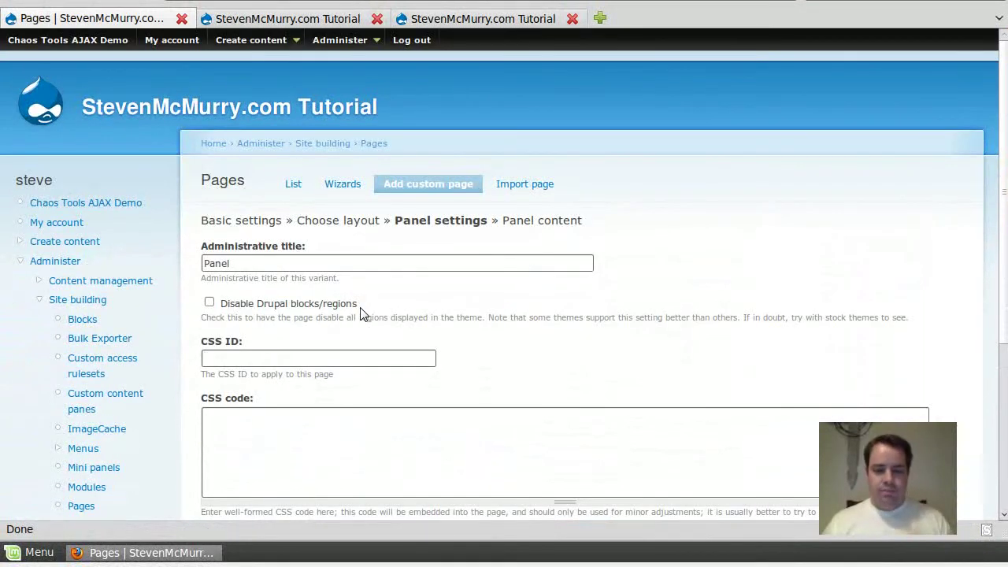
scroll(361, 313, down, 1)
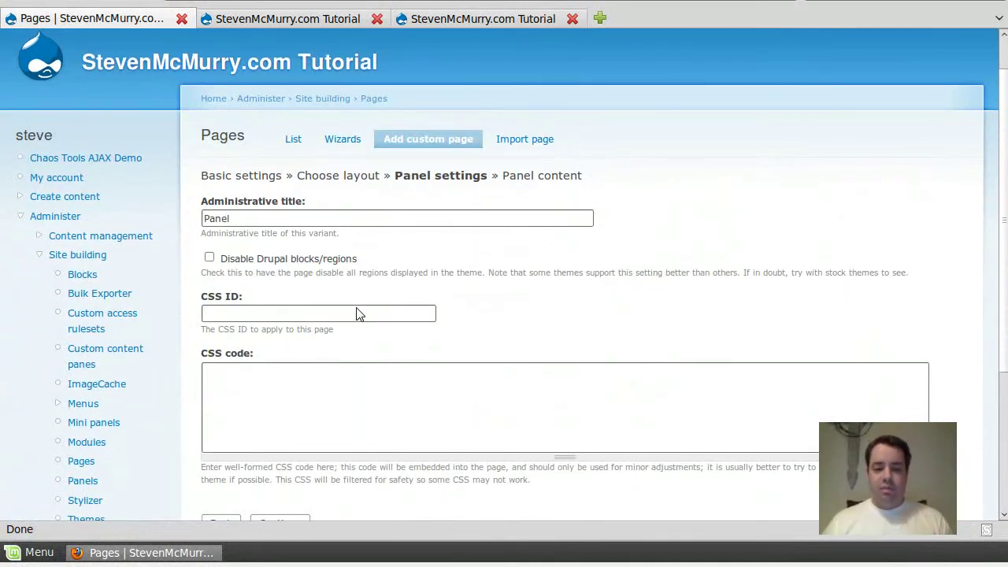
scroll(357, 314, down, 1)
scroll(350, 313, down, 4)
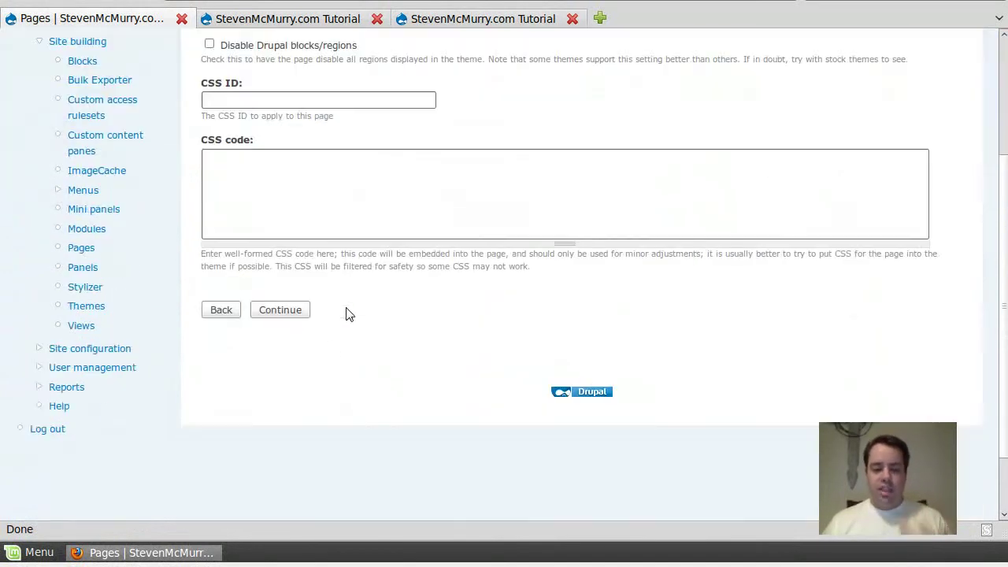
click(304, 311)
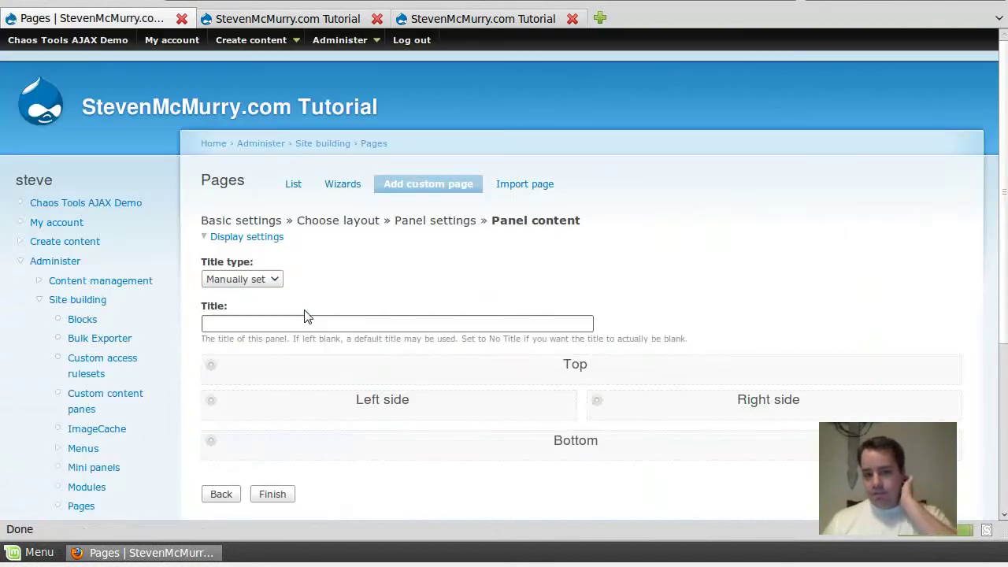
Set the panel's title type to No title
click(279, 285)
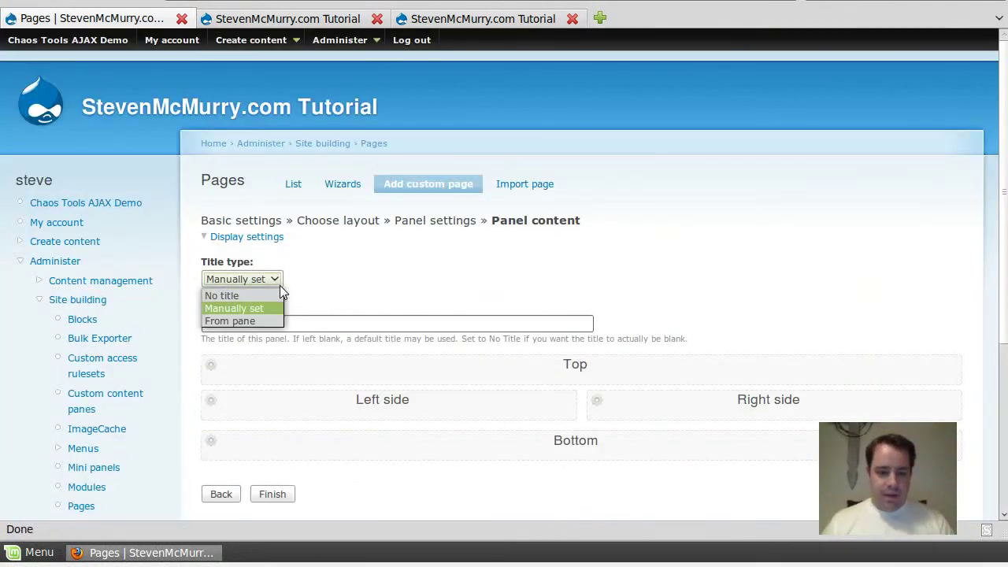
click(280, 285)
click(279, 285)
click(265, 295)
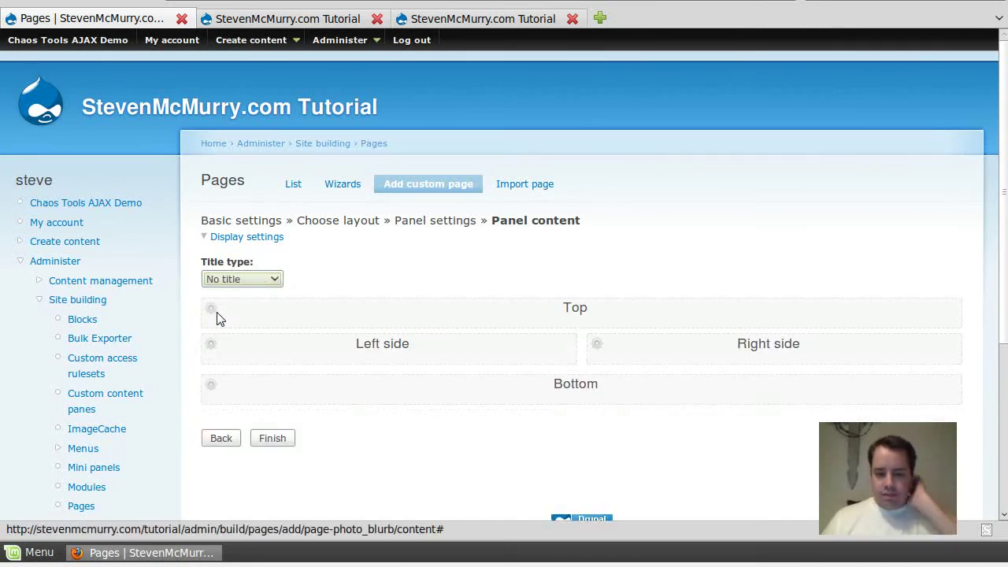
click(210, 354)
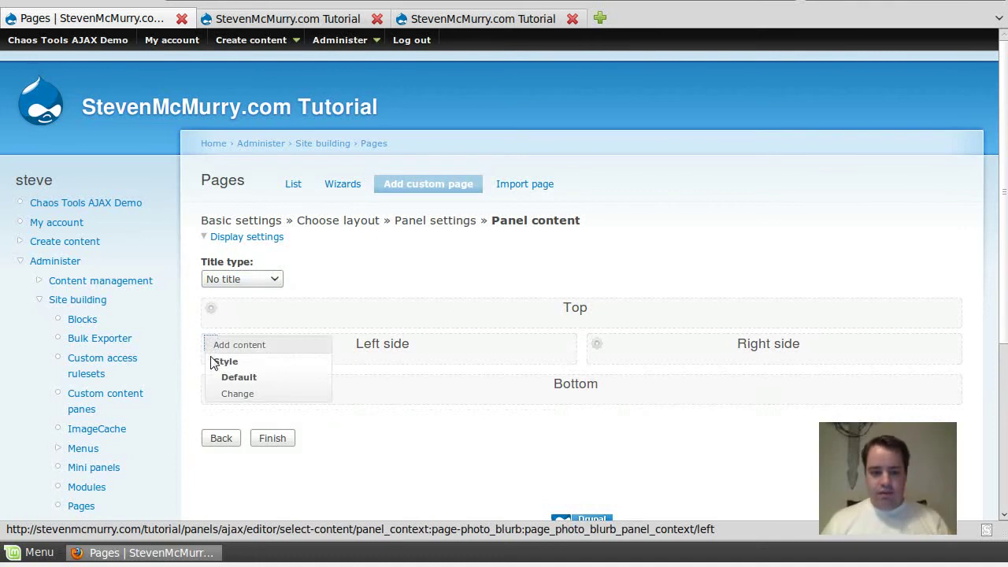
click(239, 394)
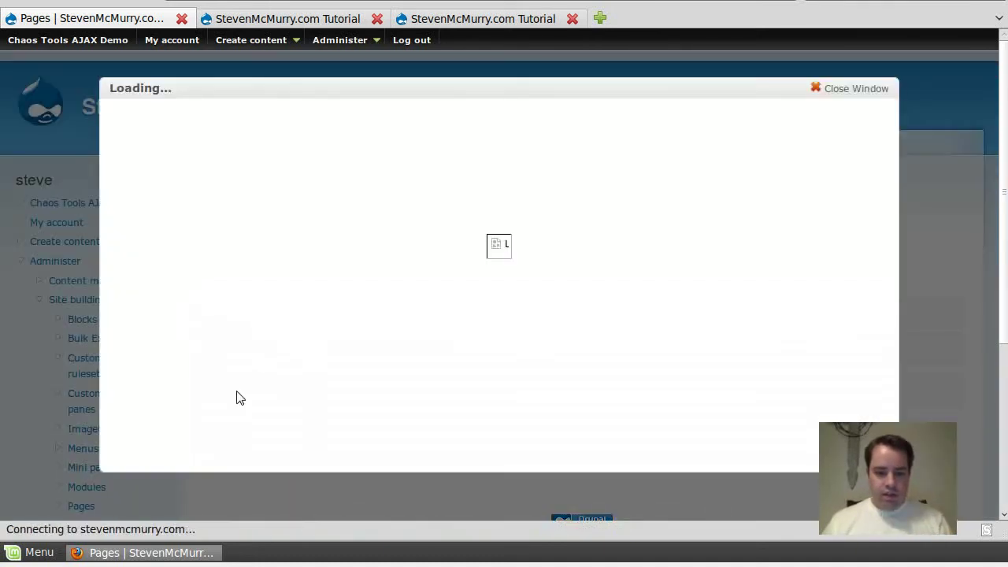
click(816, 88)
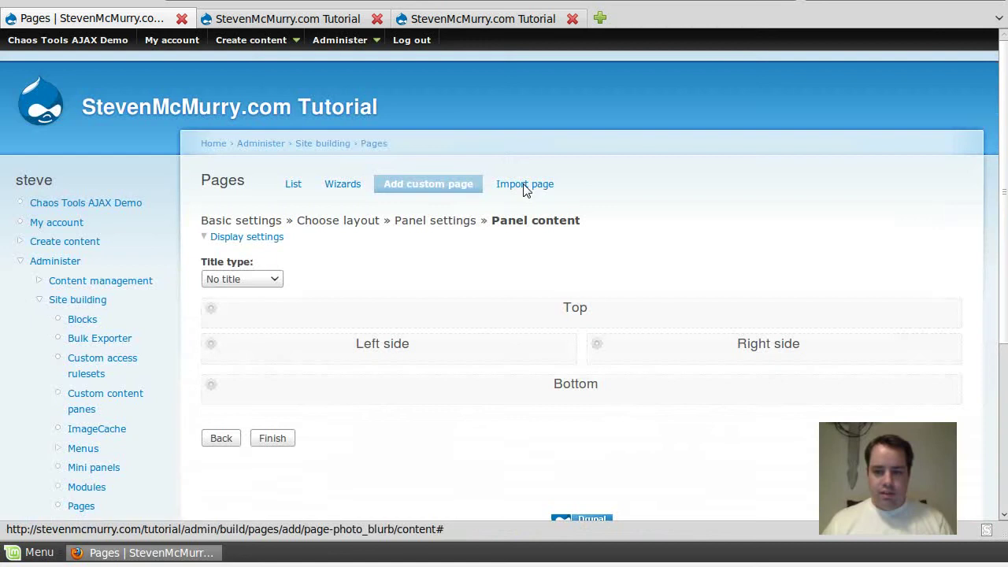
Add the pictures view with its Slideshow display to the Left side region, keeping the default view options
click(210, 346)
click(240, 345)
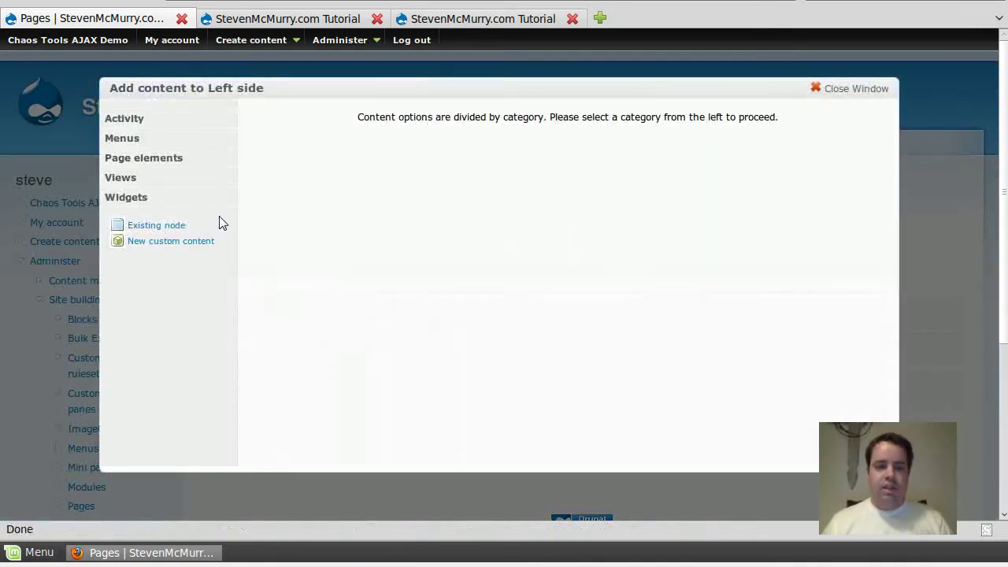
click(130, 182)
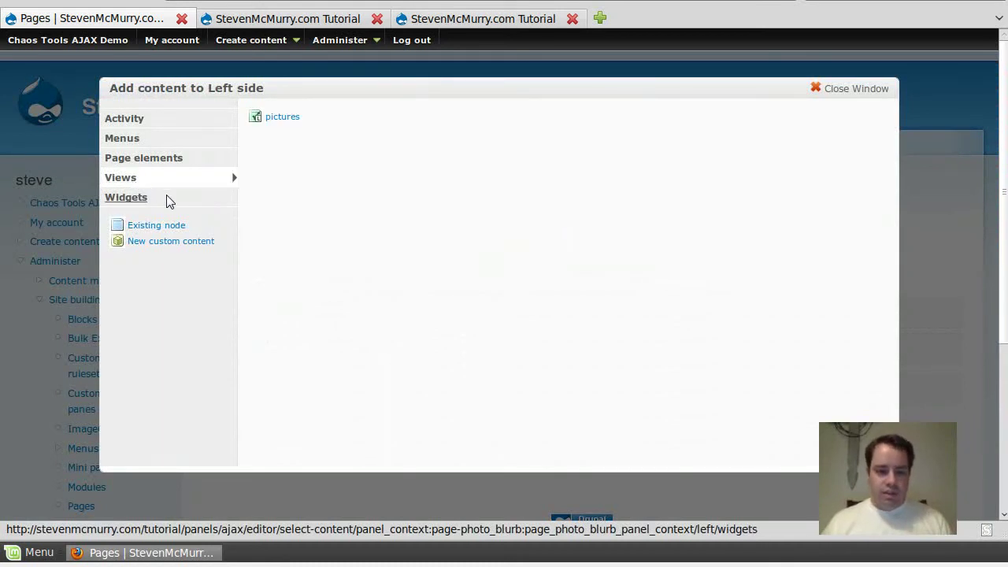
click(283, 120)
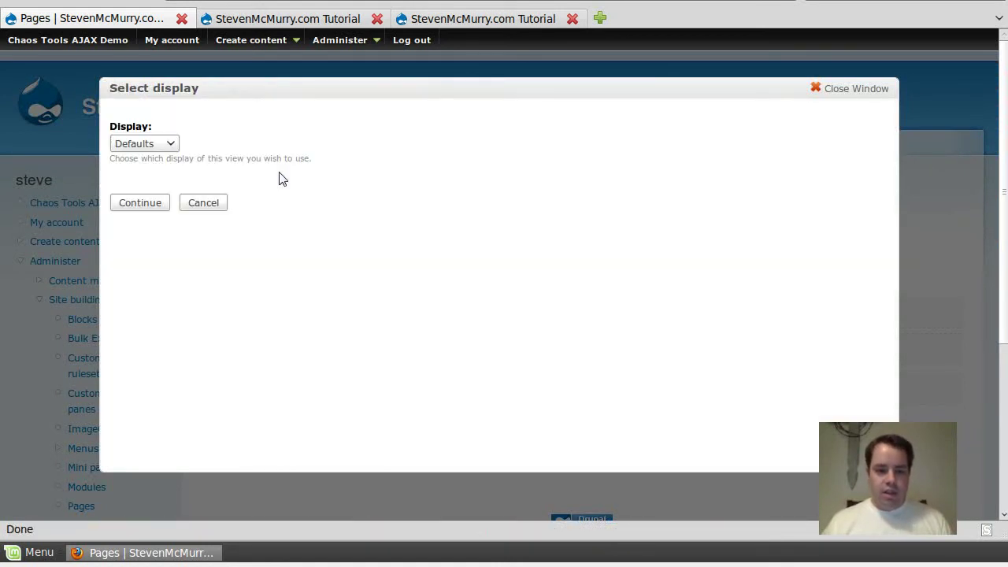
click(162, 146)
click(154, 185)
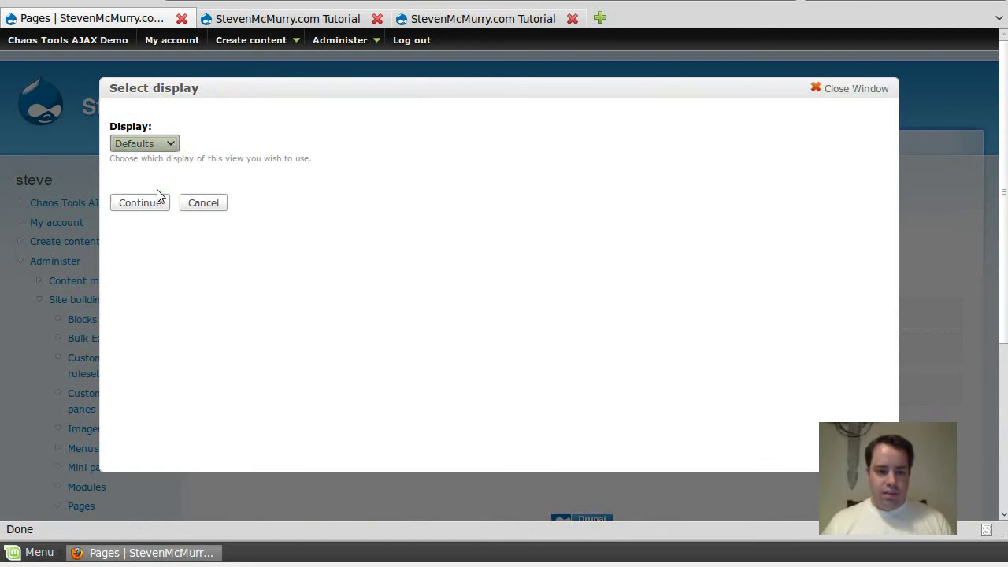
click(139, 203)
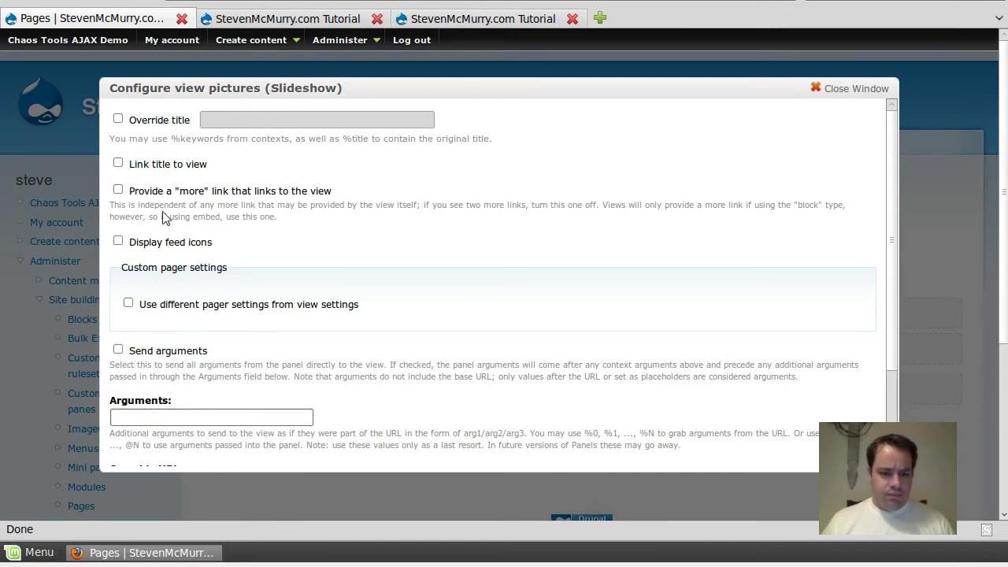
scroll(181, 204, down, 3)
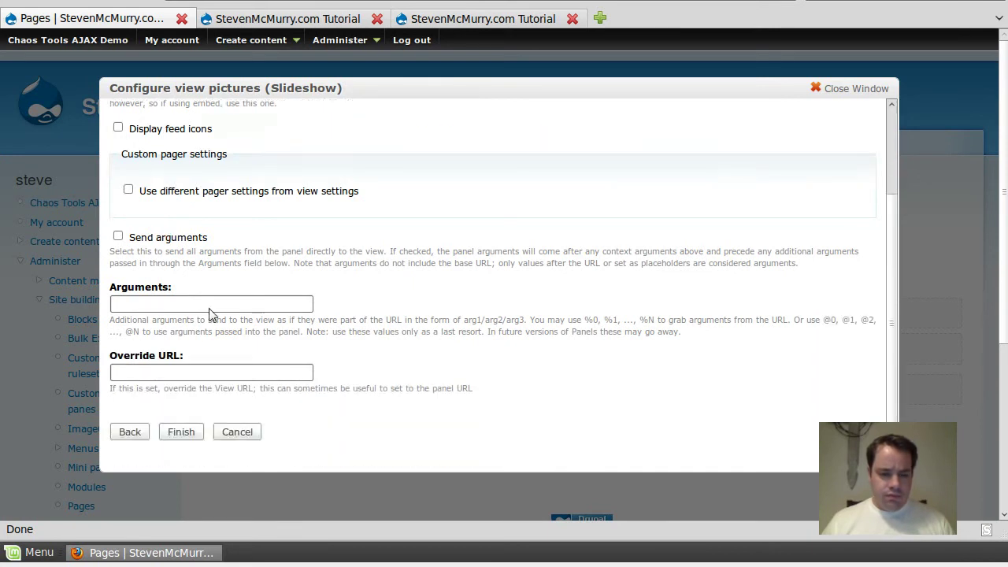
click(178, 435)
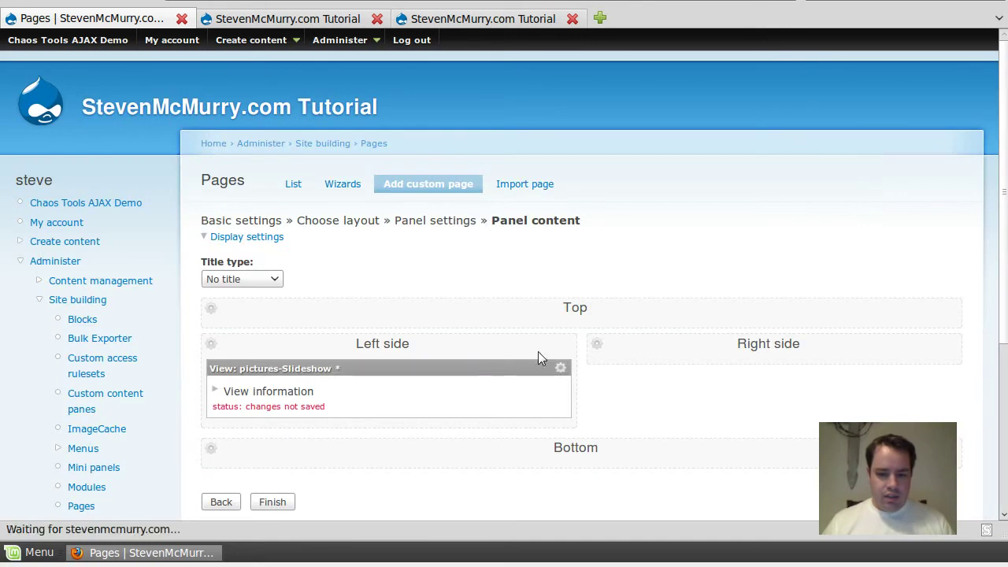
Add the existing node Lorem Ipsum to the Right side region as a Teaser, with the node links option turned off
click(597, 344)
click(624, 345)
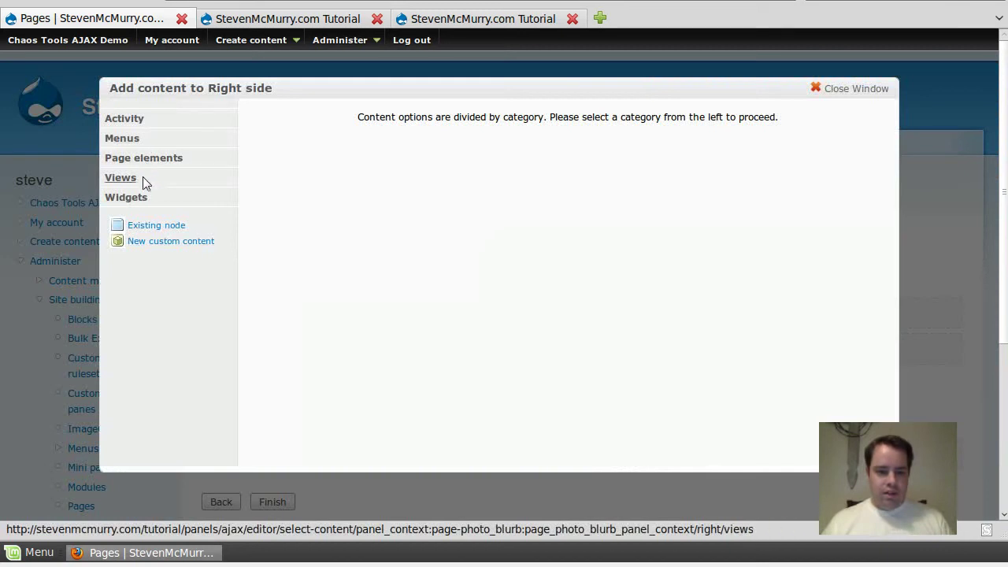
click(146, 223)
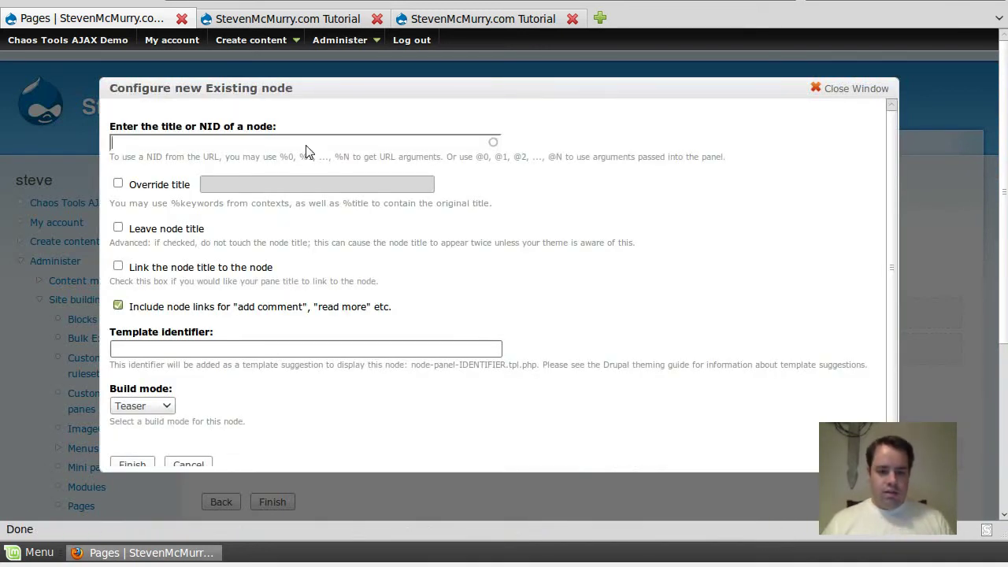
text(lor)
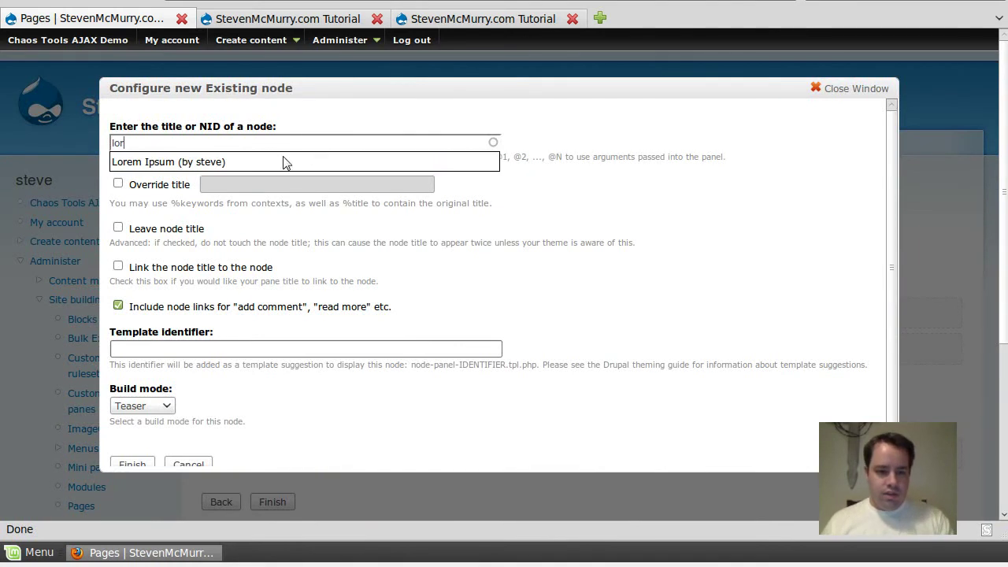
click(276, 161)
scroll(168, 414, down, 1)
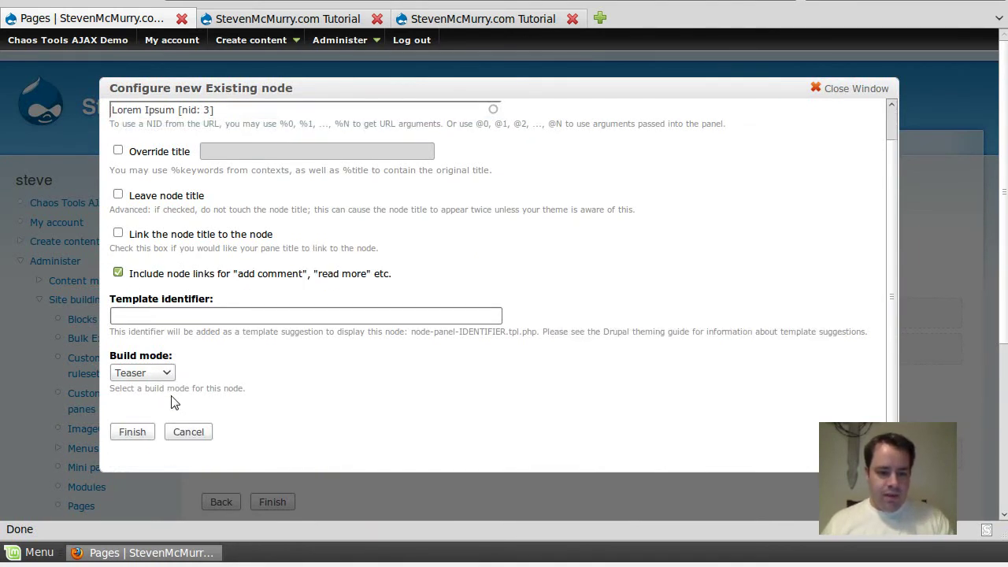
click(123, 275)
click(138, 440)
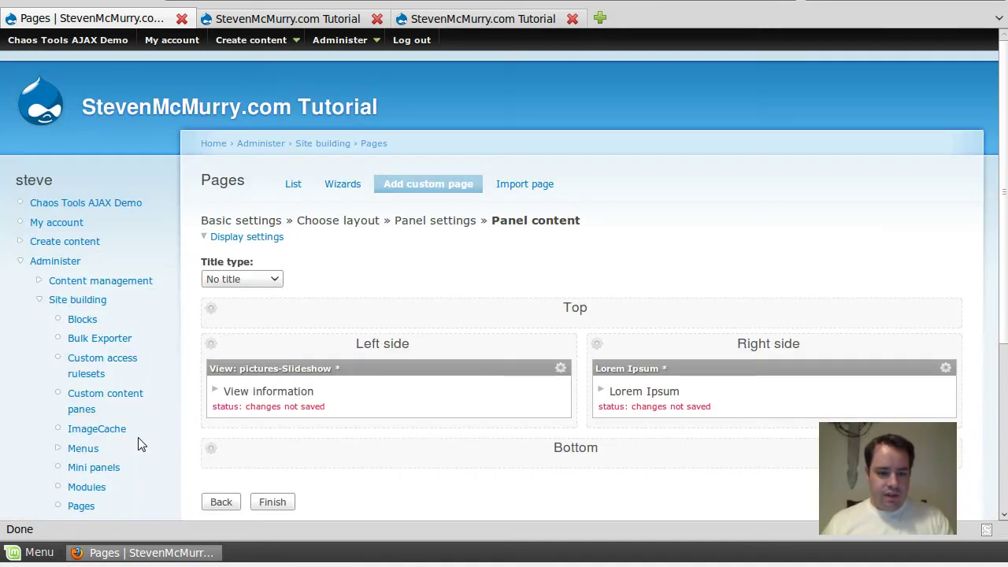
Add the pictures view with its Slideshow display to the Bottom region, keeping the default view options
scroll(331, 412, down, 3)
click(211, 316)
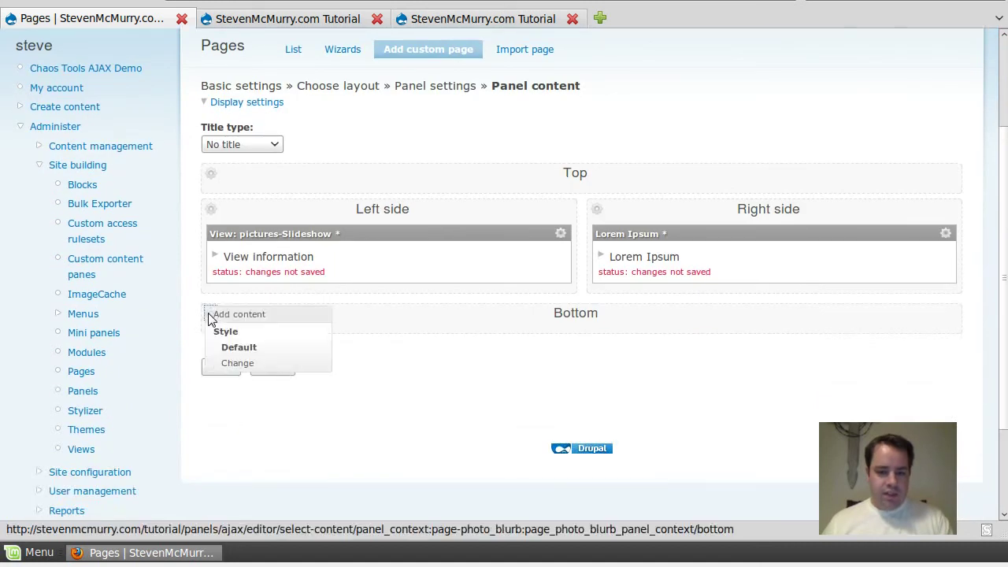
click(263, 321)
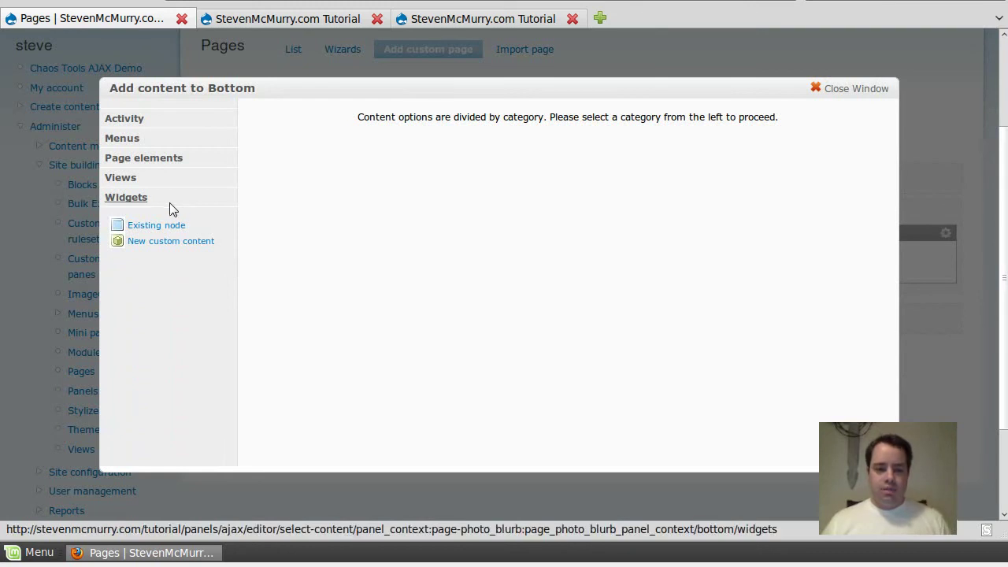
click(147, 184)
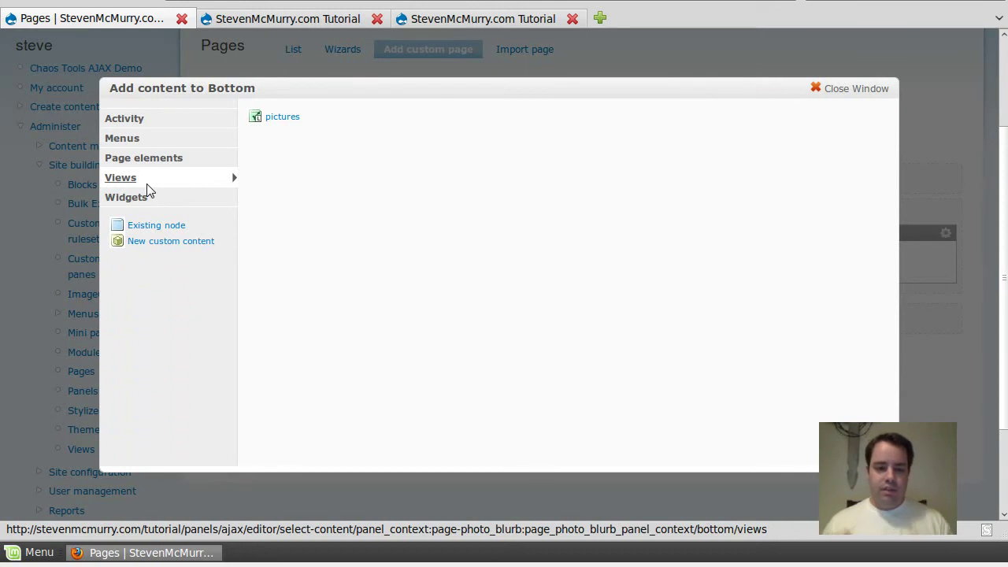
click(278, 120)
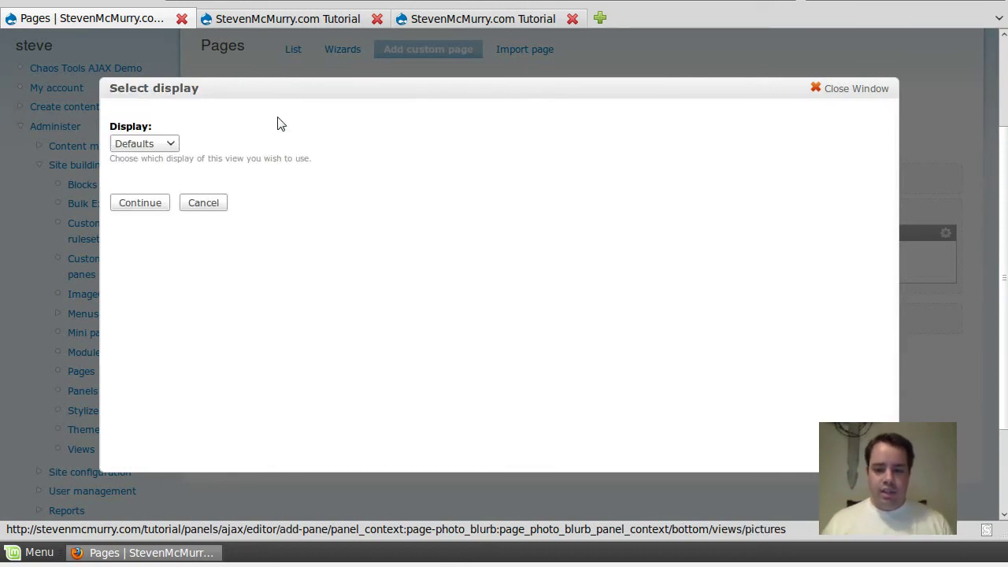
click(171, 144)
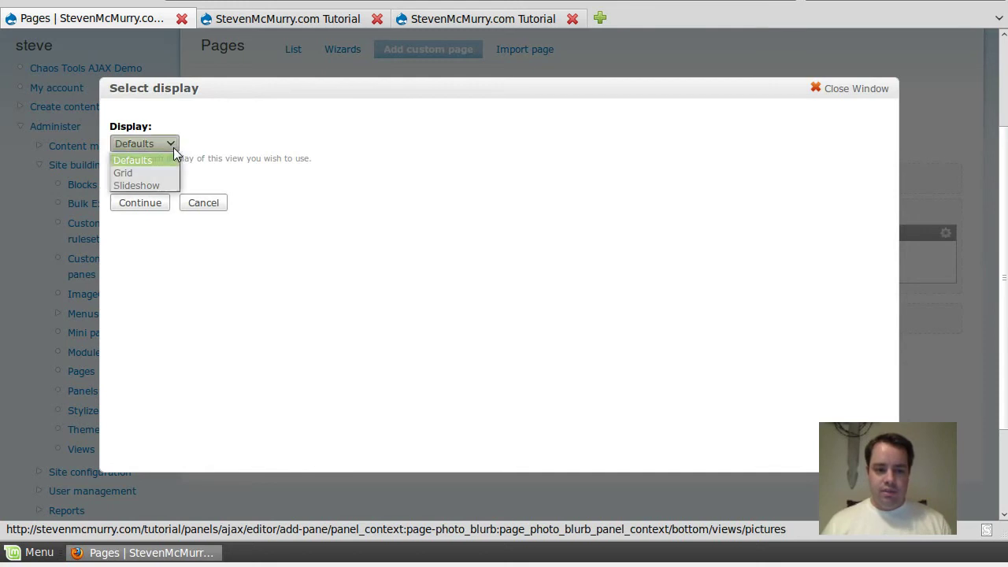
click(151, 186)
click(150, 203)
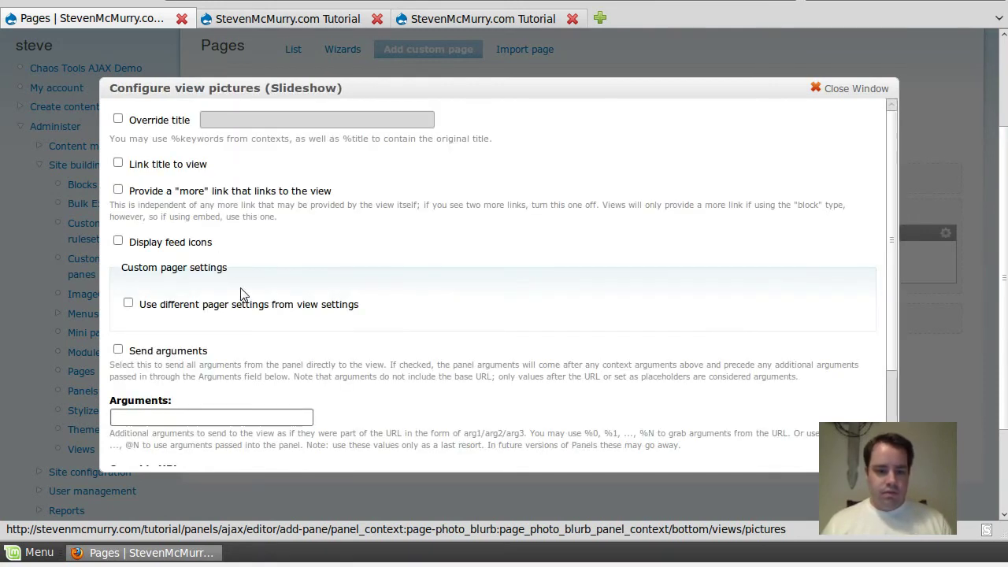
scroll(243, 294, down, 3)
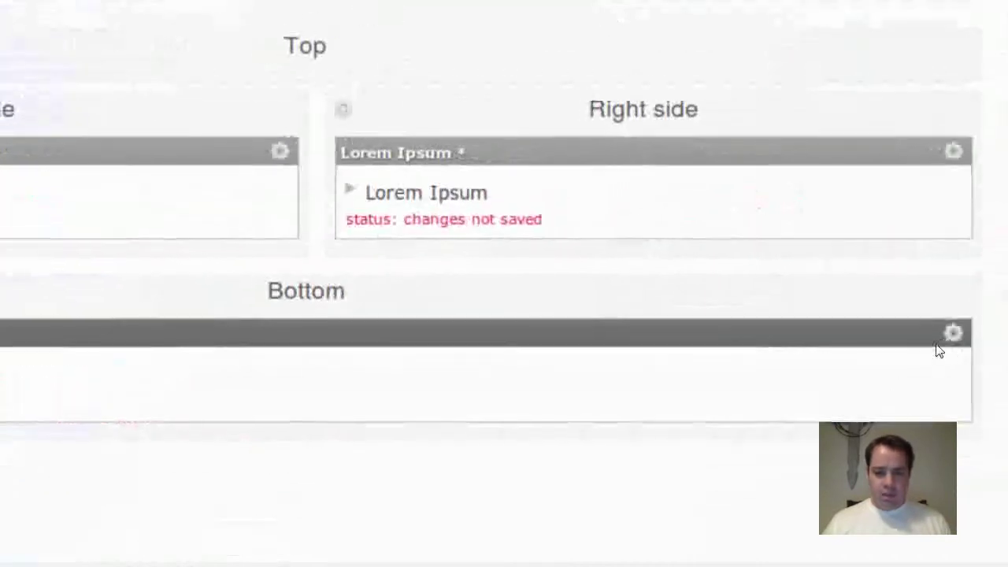
Review the settings of the pictures view pane in the Bottom region and cancel without changing them
drag(1007, 432, 1007, 429)
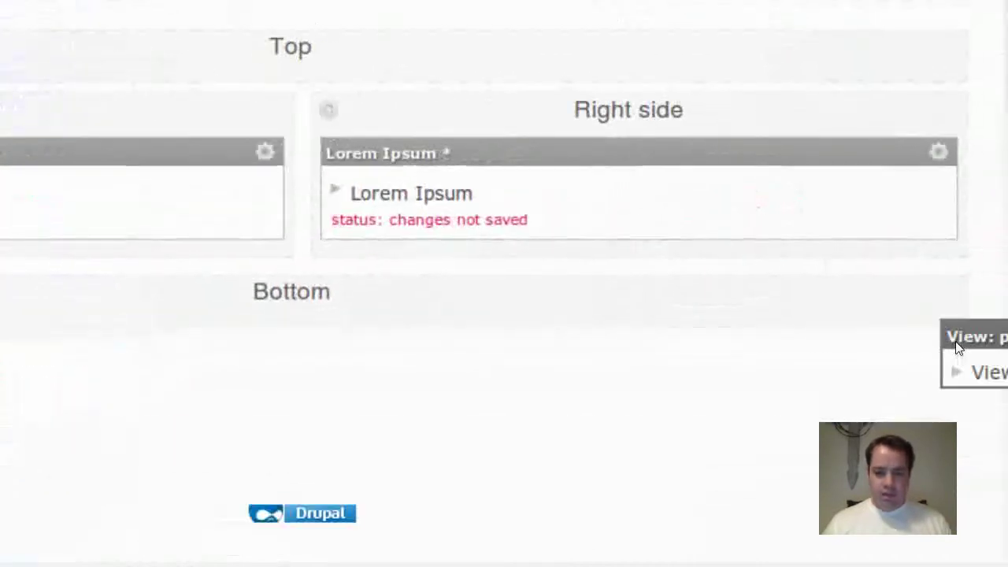
drag(958, 348, 949, 344)
click(944, 335)
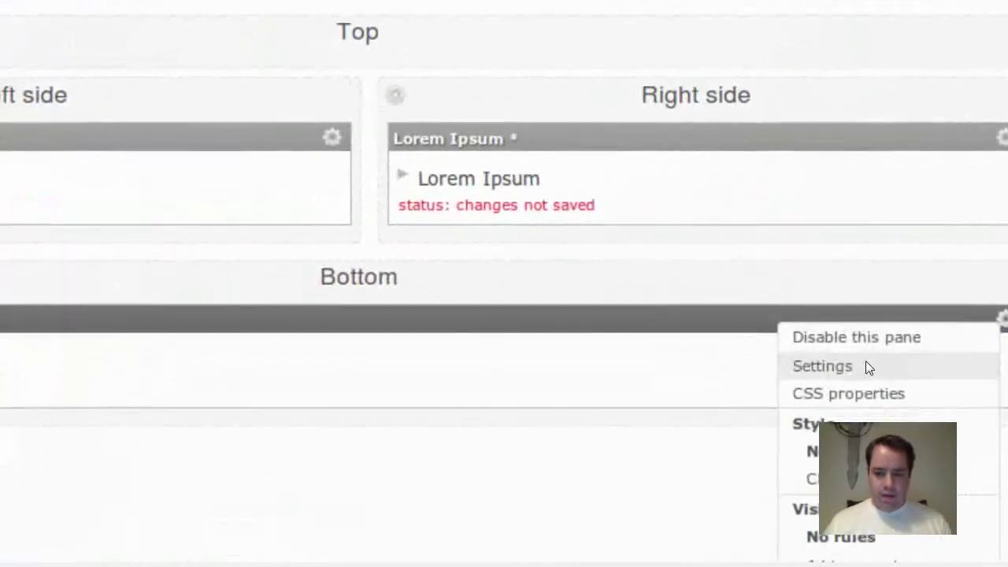
click(866, 365)
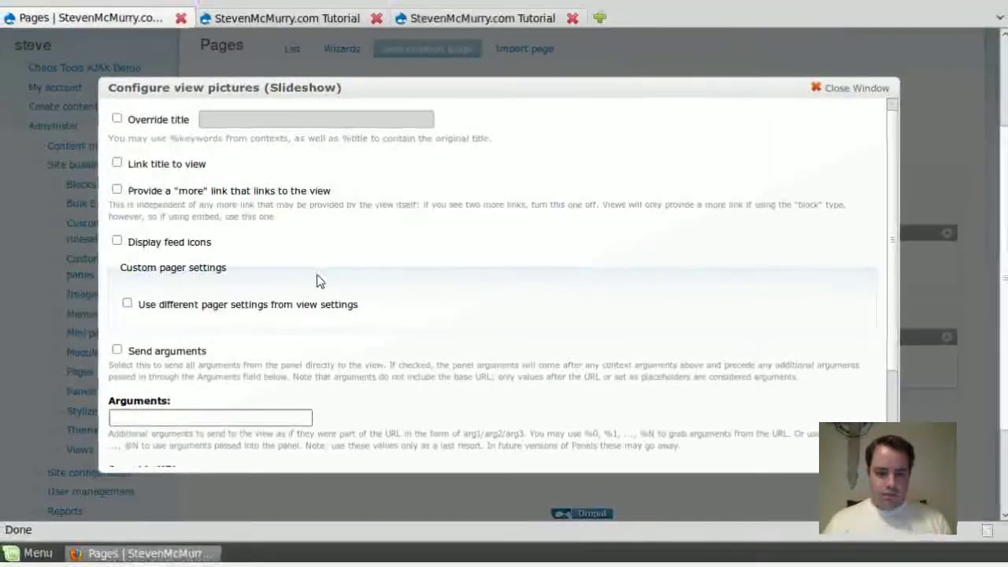
scroll(354, 271, down, 3)
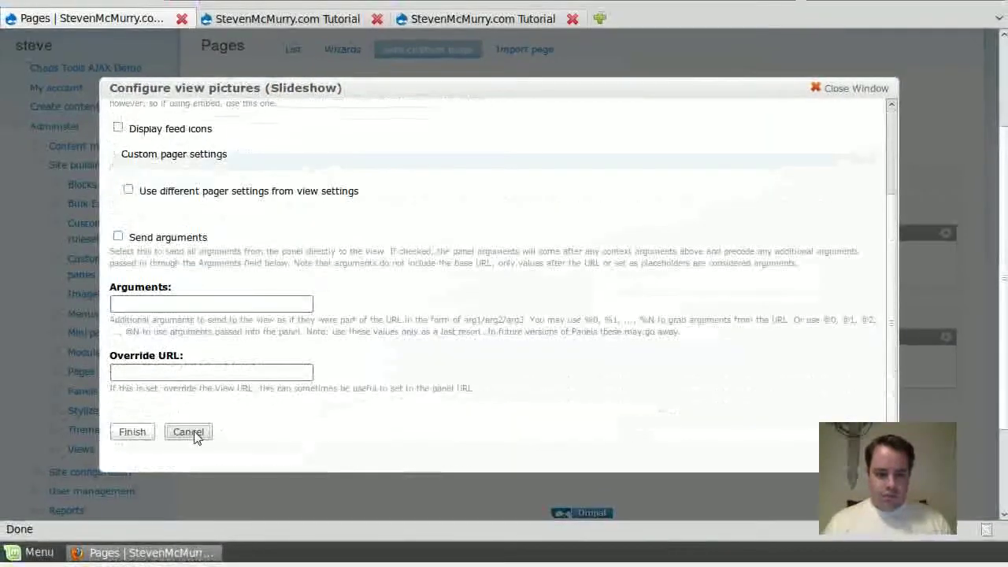
click(193, 433)
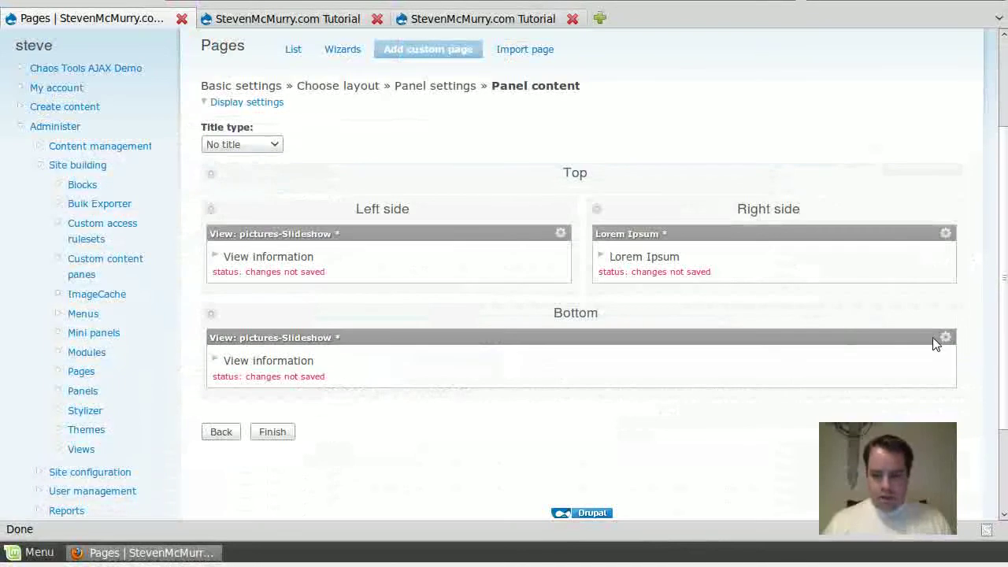
Remove the pictures Slideshow pane from the Bottom region and confirm its removal
click(945, 337)
scroll(846, 378, down, 3)
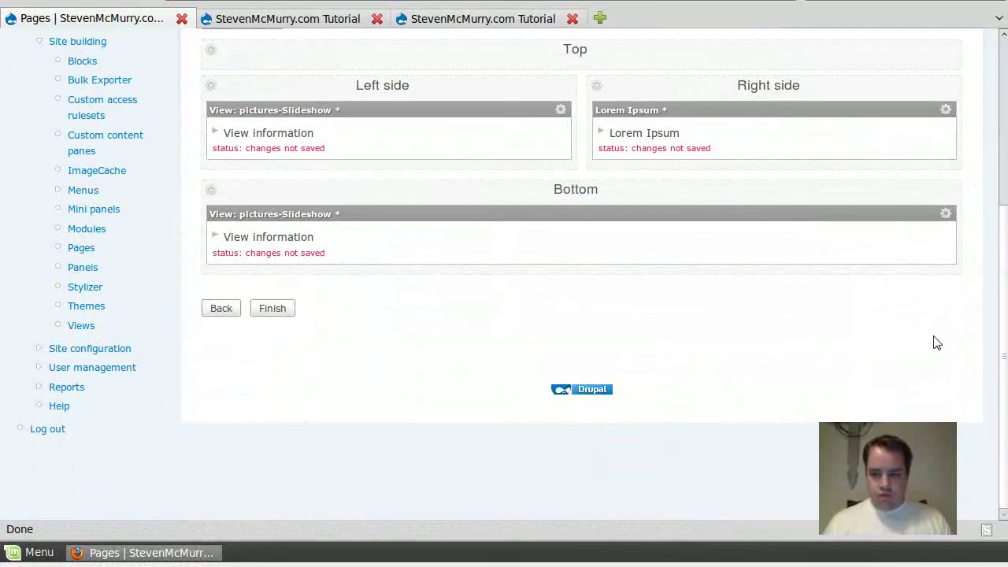
click(945, 215)
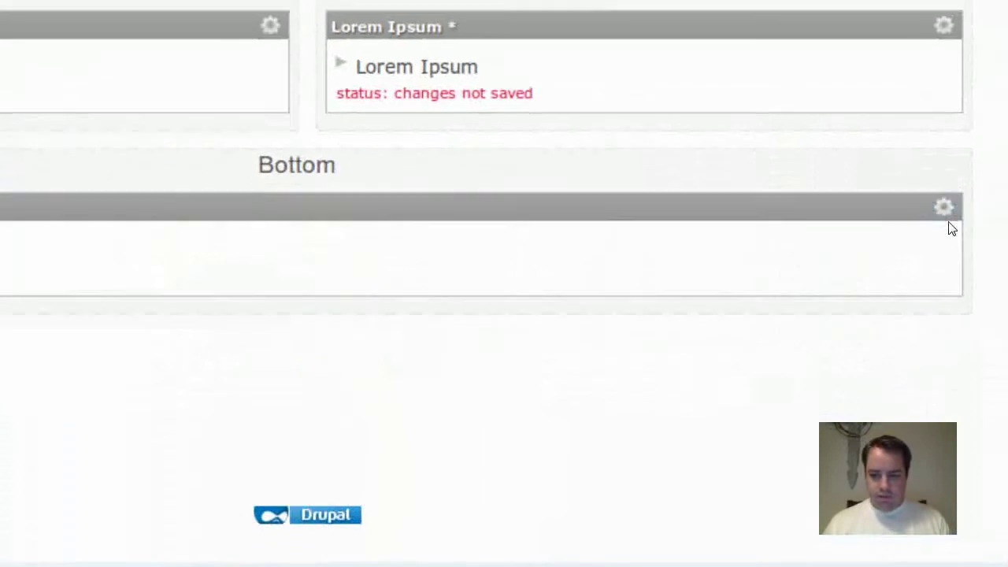
click(943, 208)
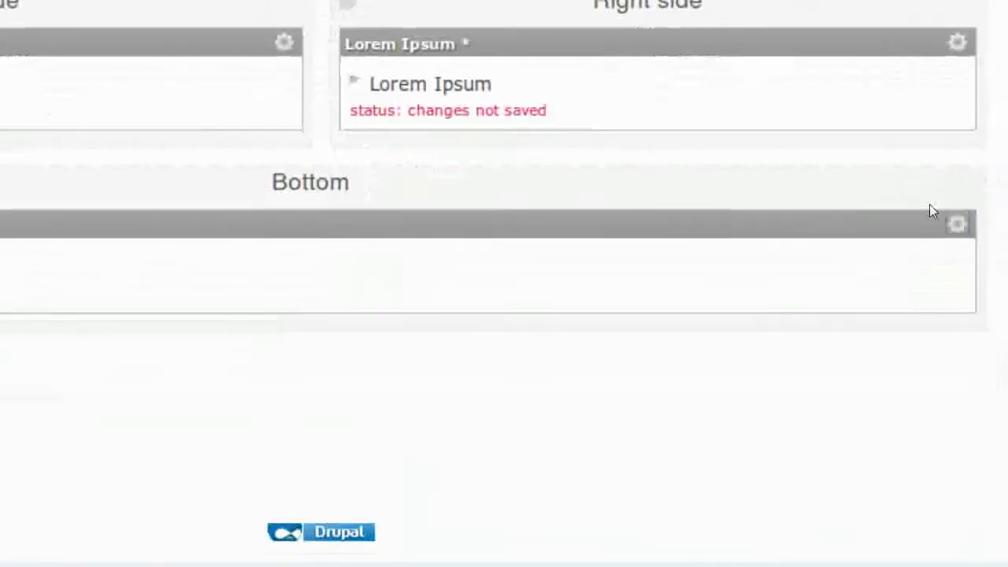
click(1002, 287)
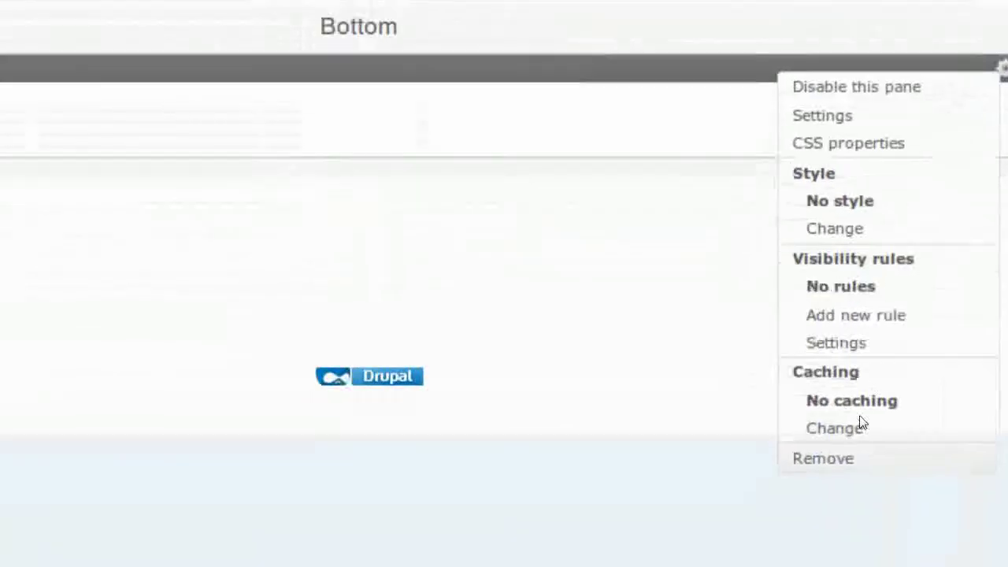
click(823, 540)
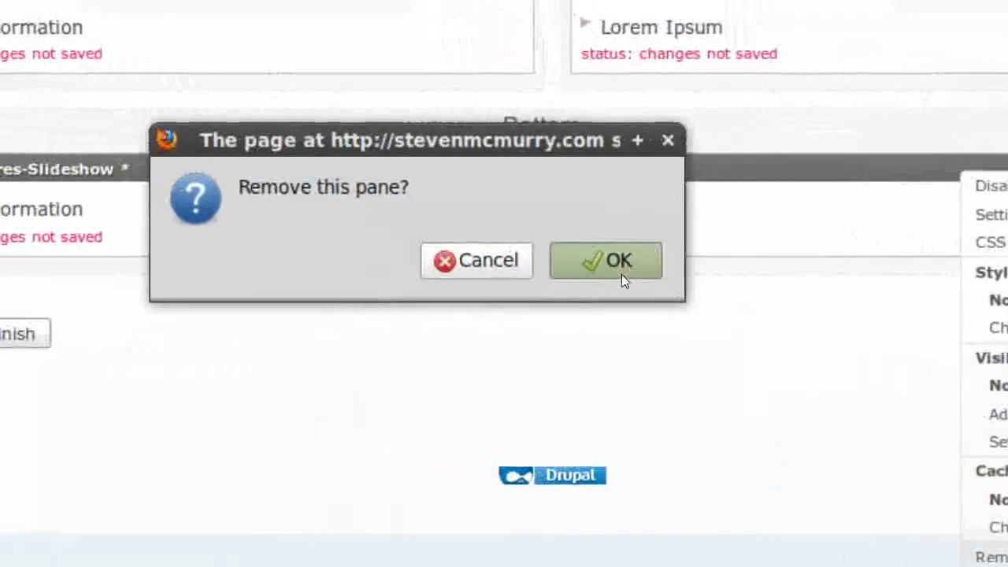
click(625, 277)
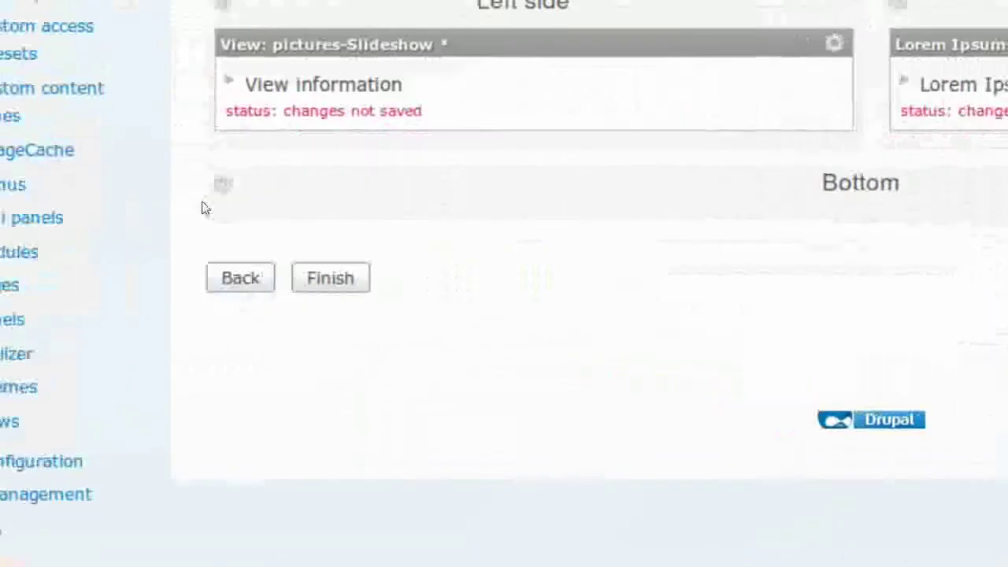
Add the pictures view with its Grid display to the Bottom region, keeping the default view options
click(182, 204)
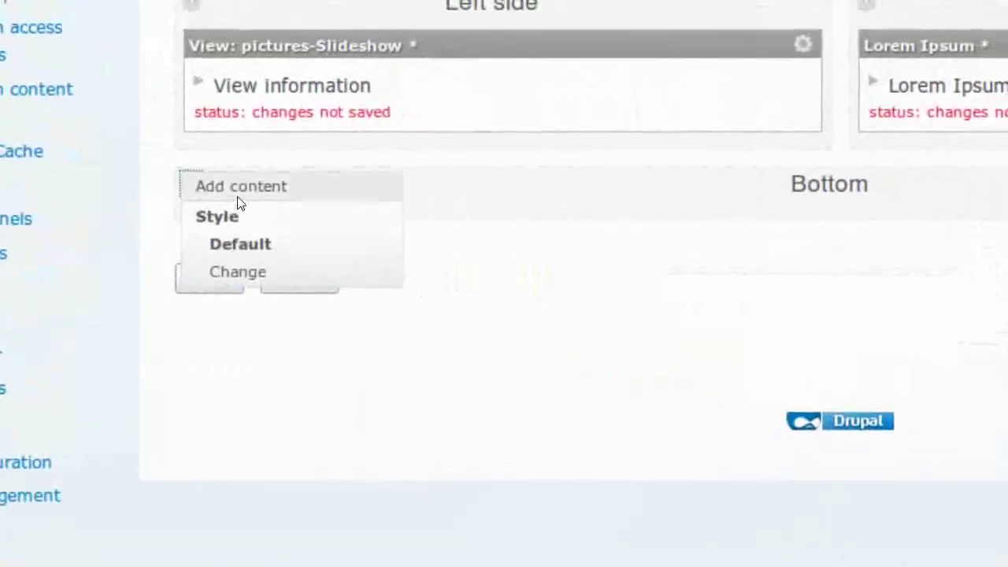
click(239, 180)
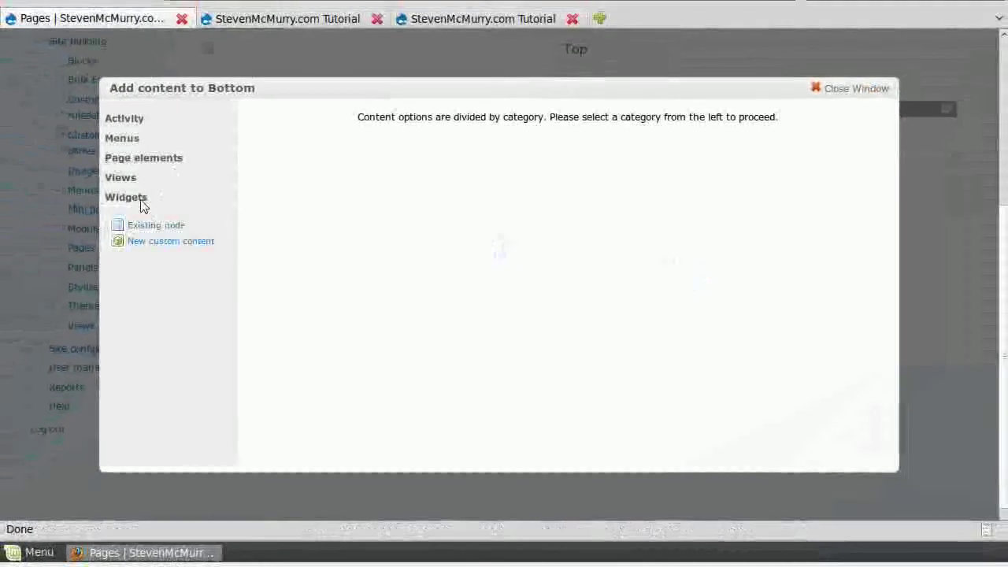
click(126, 178)
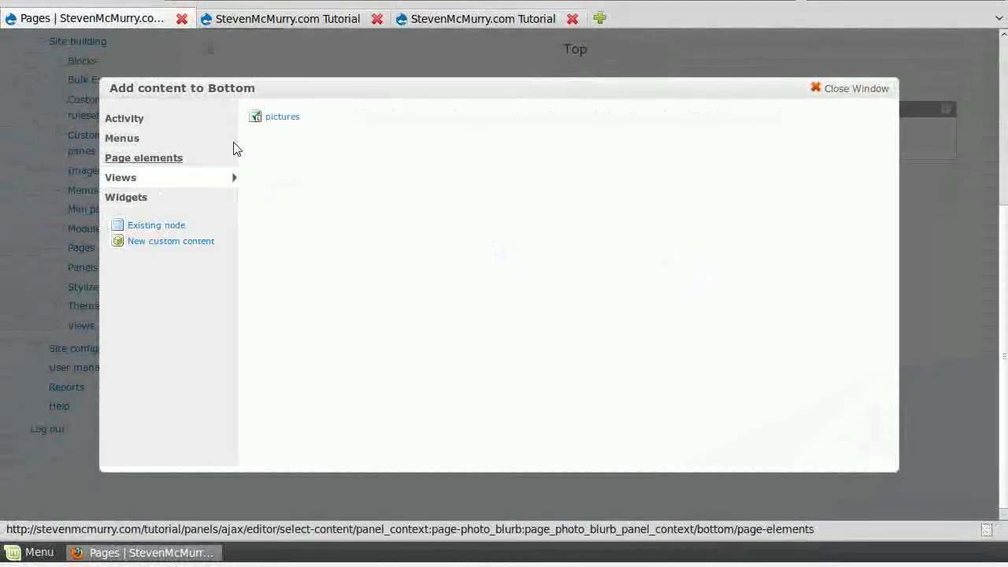
click(283, 120)
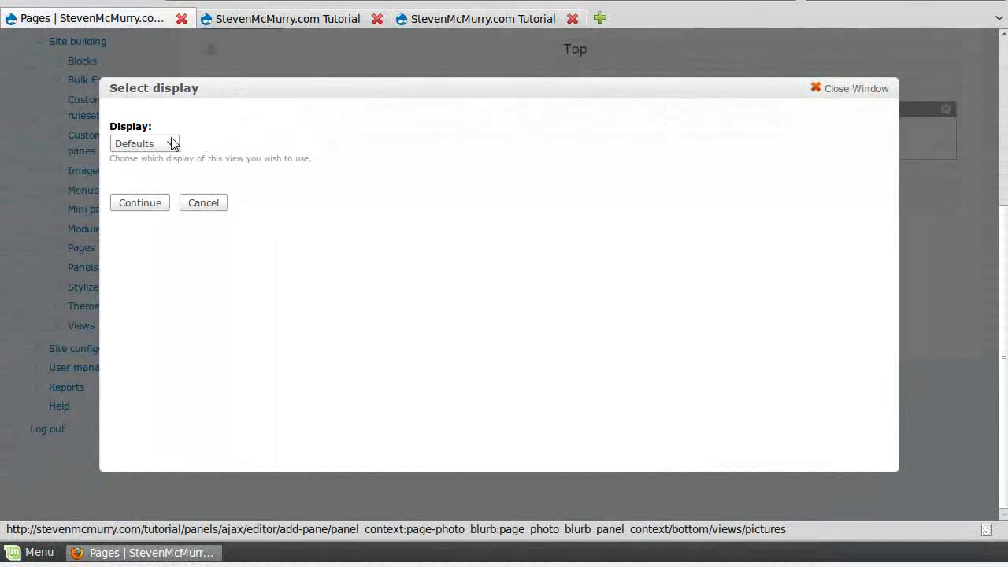
click(172, 143)
click(157, 174)
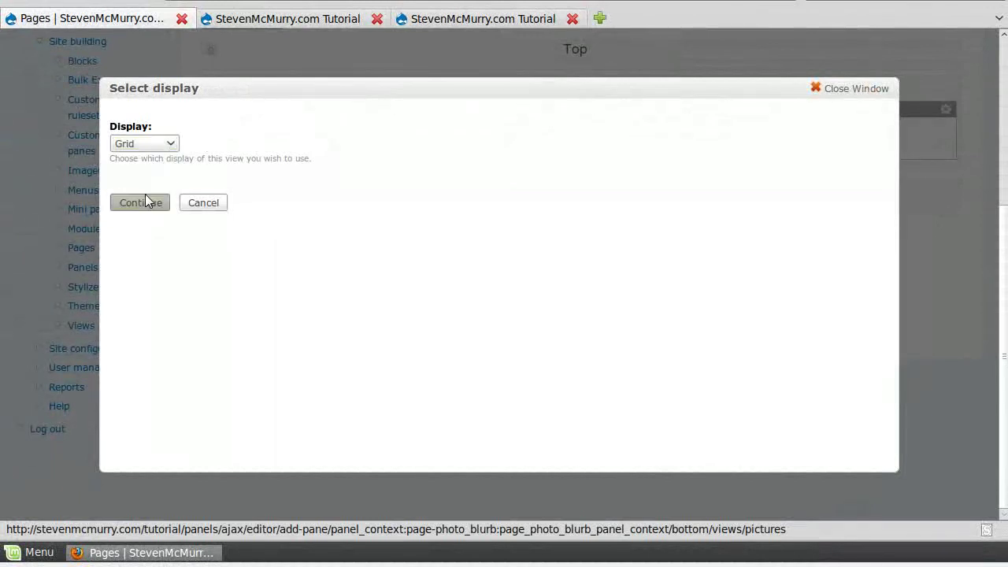
click(142, 207)
scroll(167, 427, down, 3)
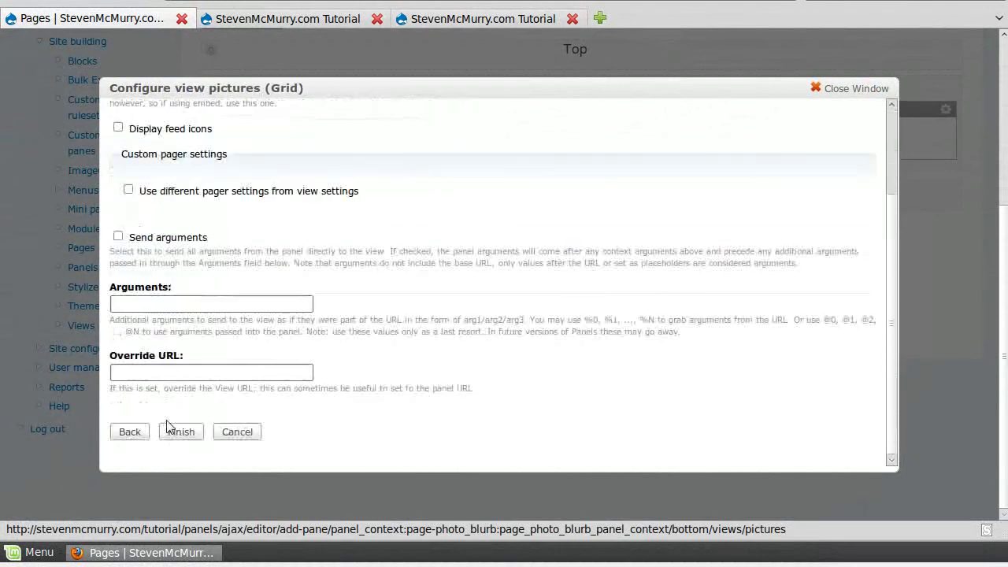
click(168, 433)
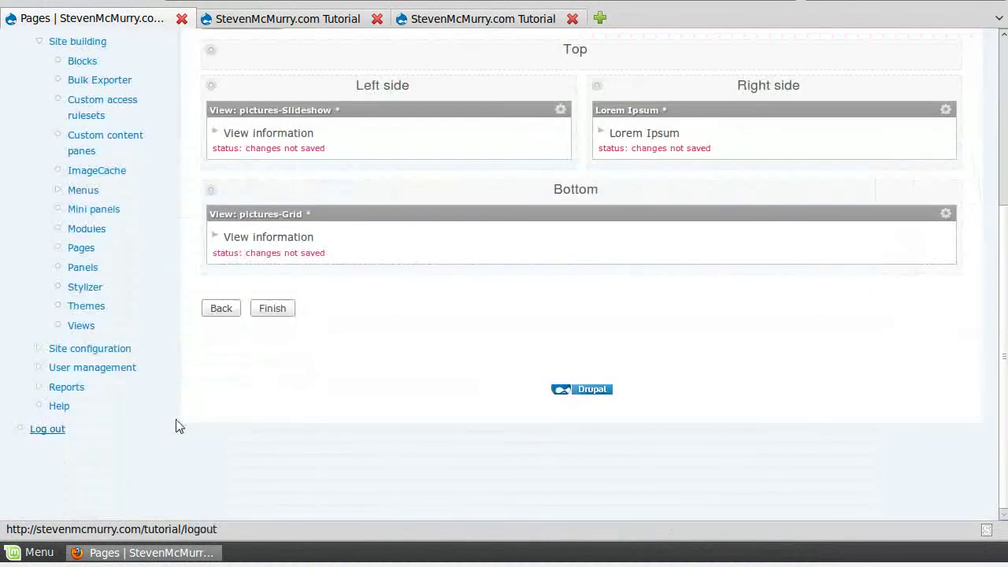
Finish the page wizard, then update and save the photo and blurb page
click(262, 308)
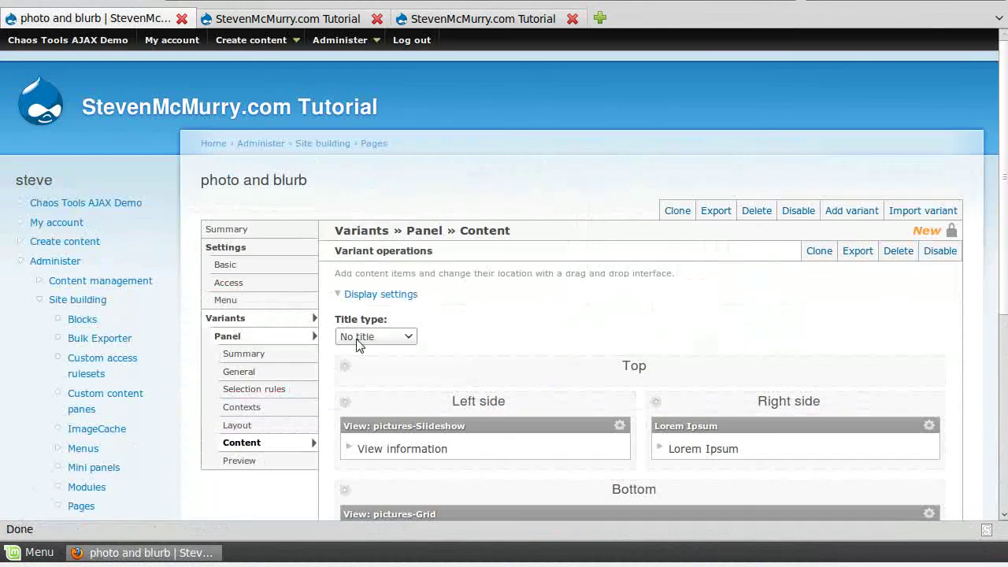
scroll(437, 276, down, 4)
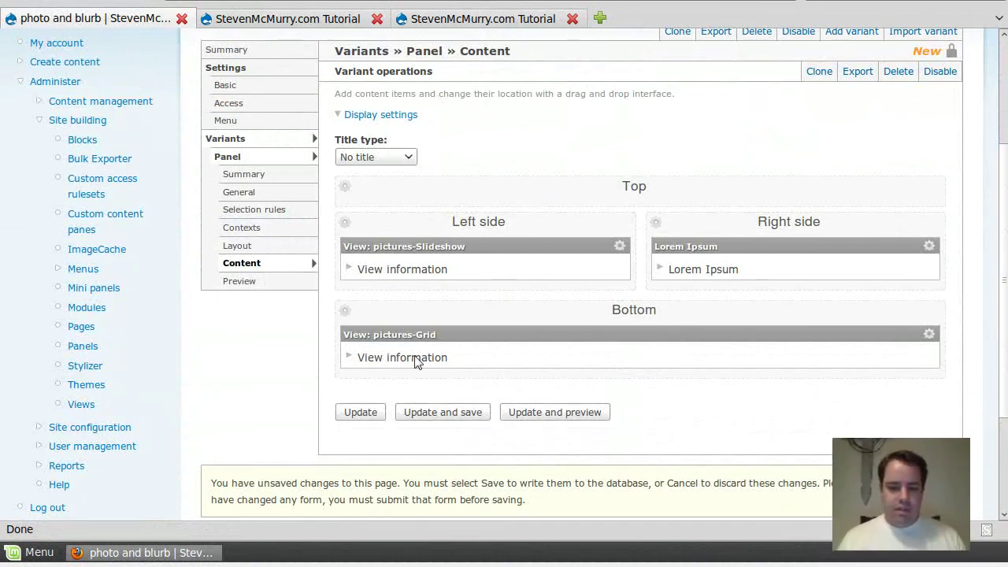
click(429, 415)
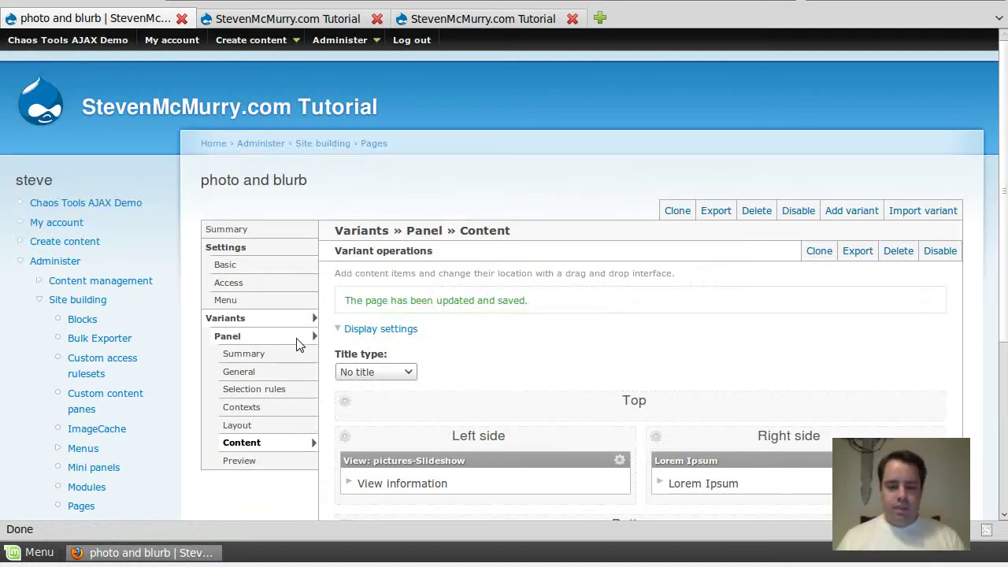
scroll(297, 345, down, 5)
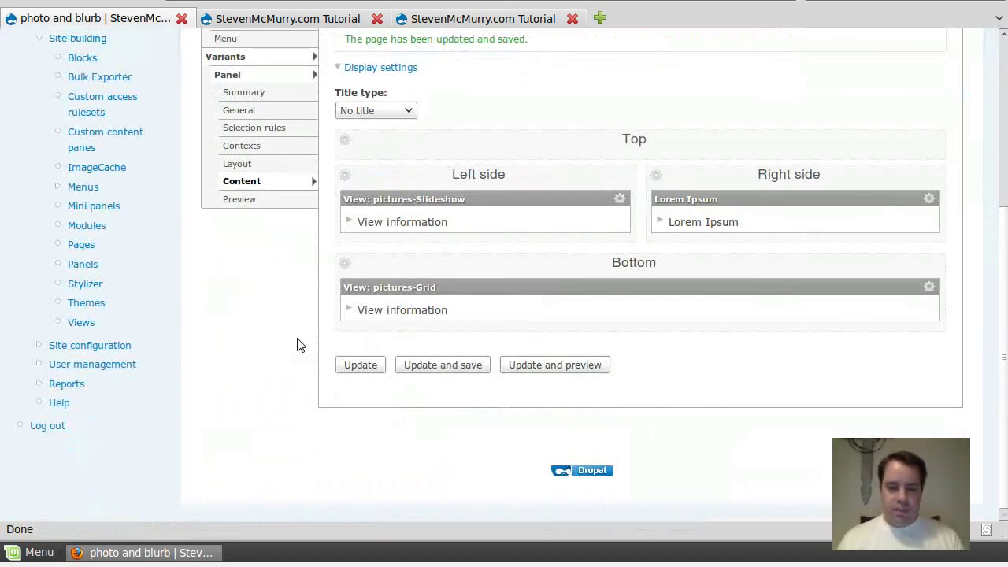
click(423, 375)
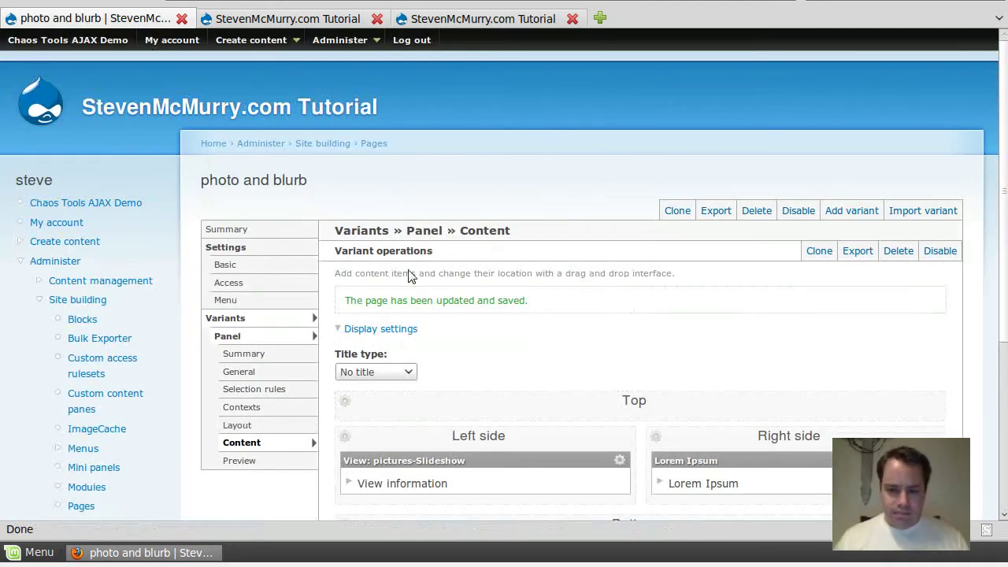
Review the page's basic settings, examining the full URL path of the photo and blurb page
click(260, 266)
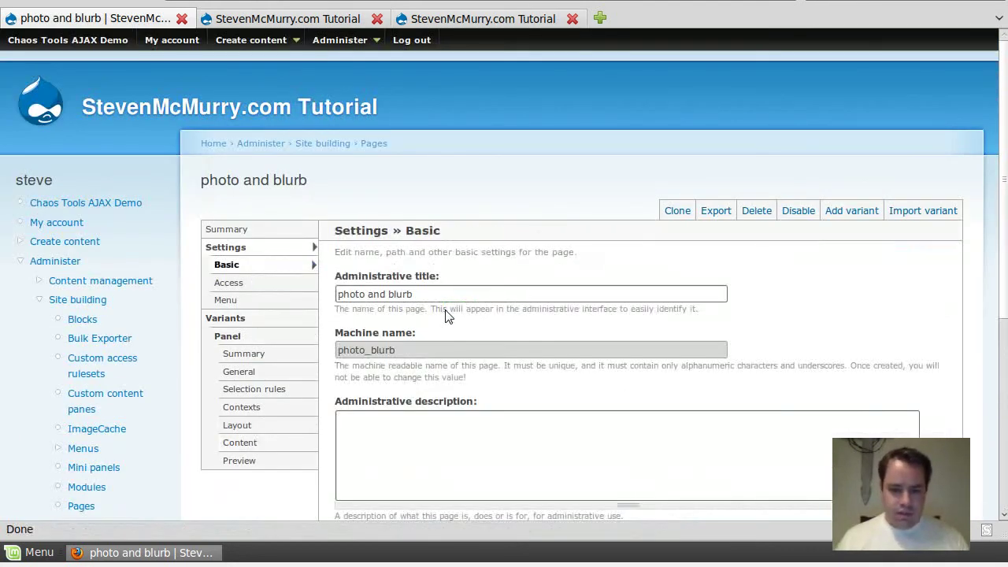
scroll(445, 315, down, 6)
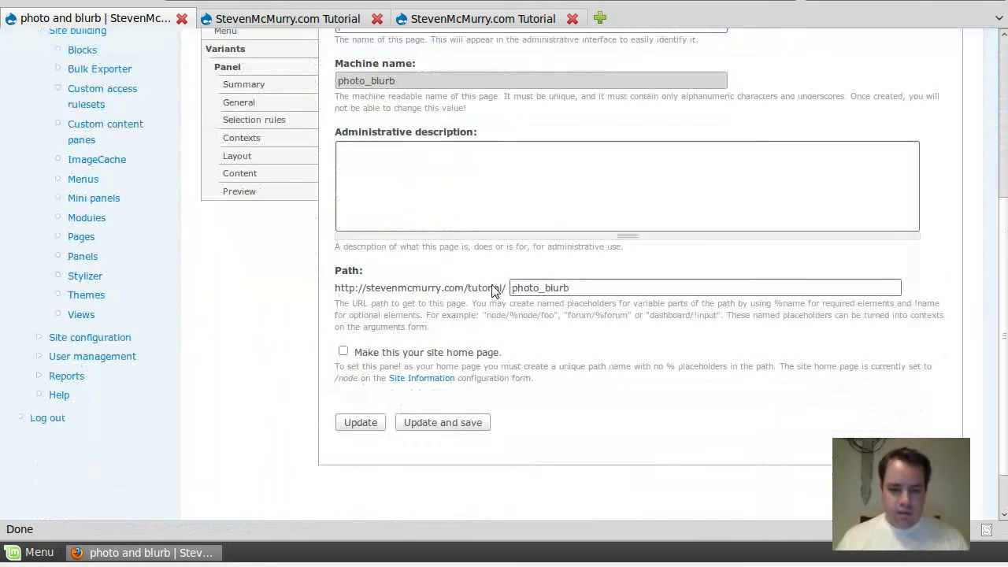
click(511, 289)
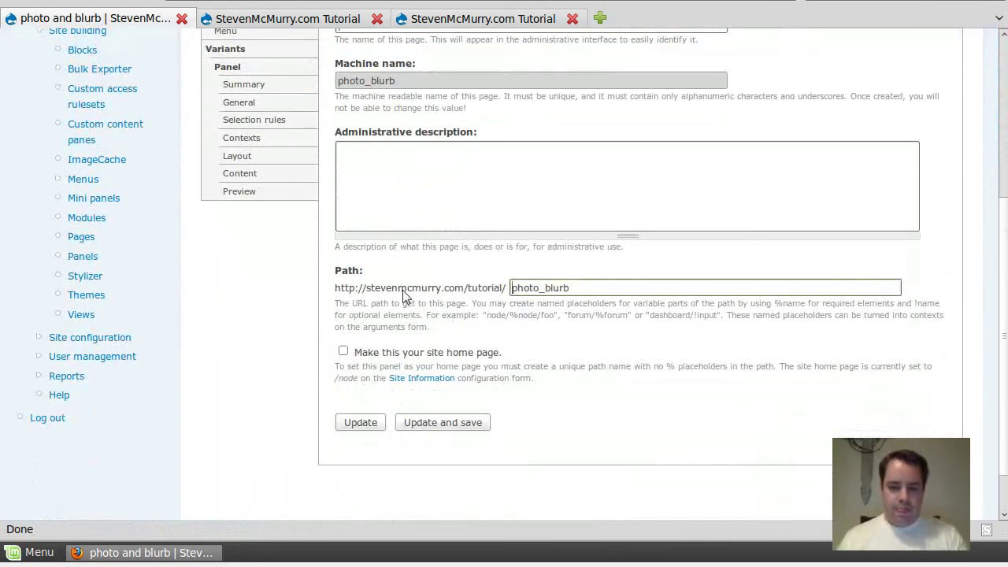
drag(337, 289, 476, 289)
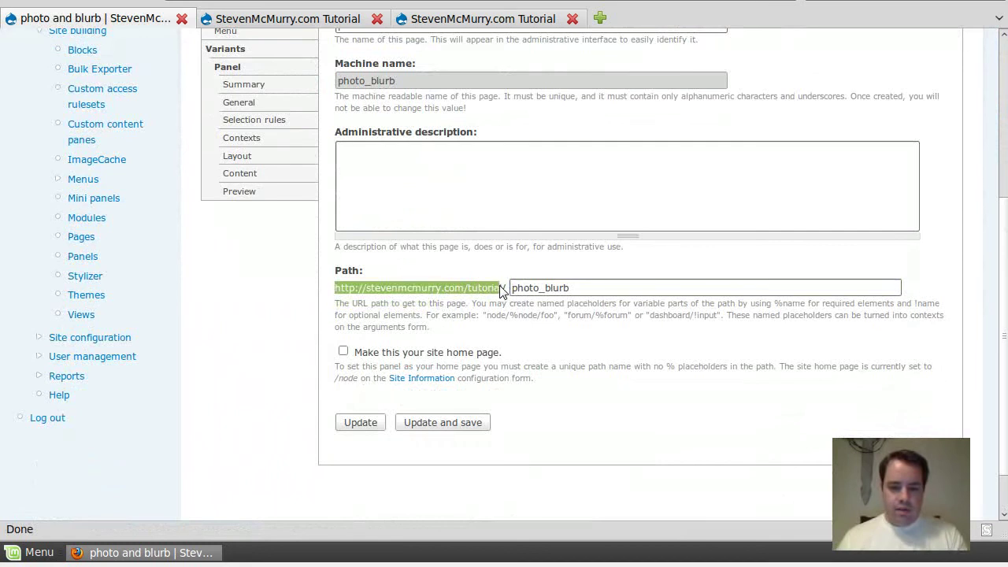
click(313, 309)
scroll(315, 307, up, 2)
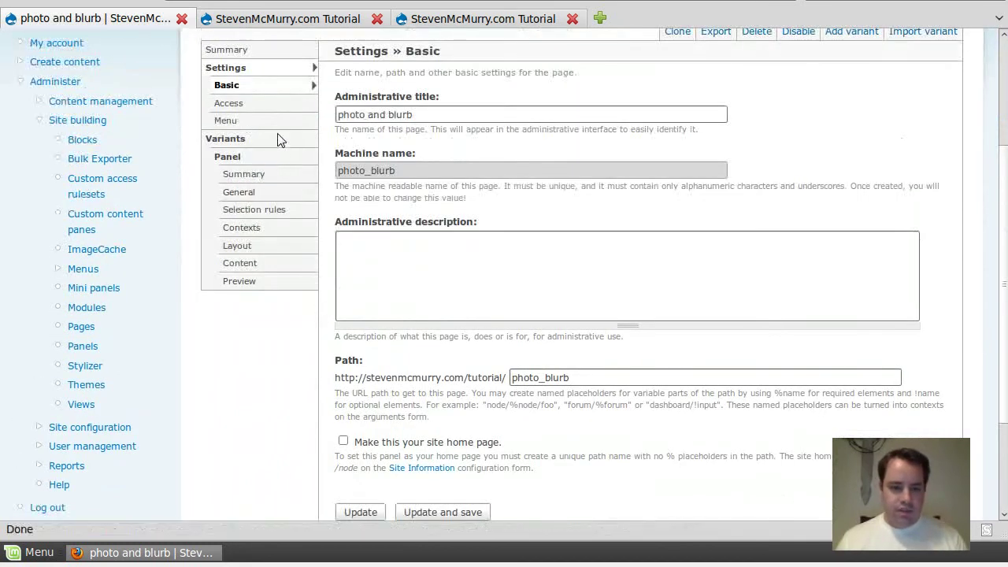
Give the page a normal menu entry titled "Photo page" in the Primary links menu, and save the page
click(307, 121)
scroll(323, 158, up, 4)
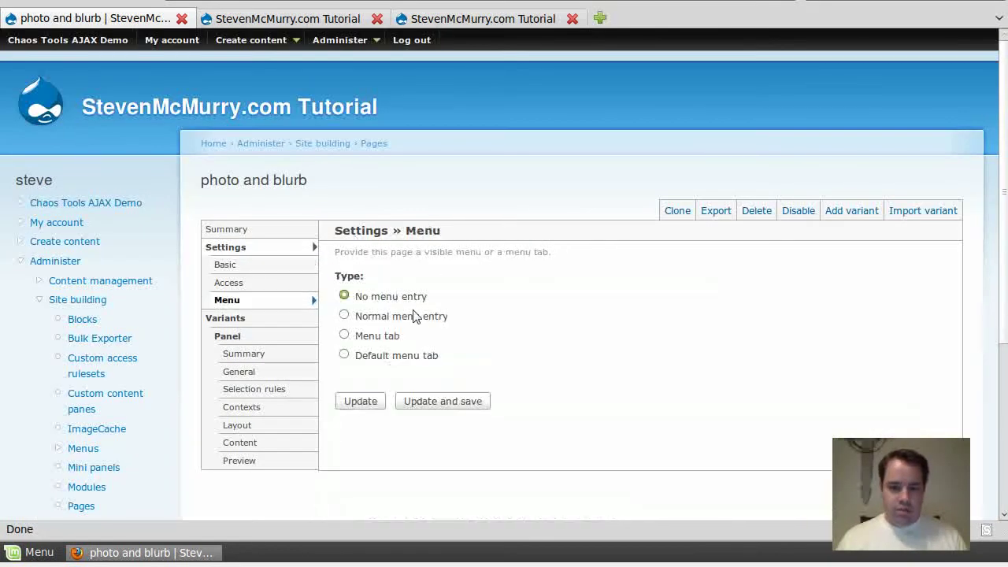
click(345, 316)
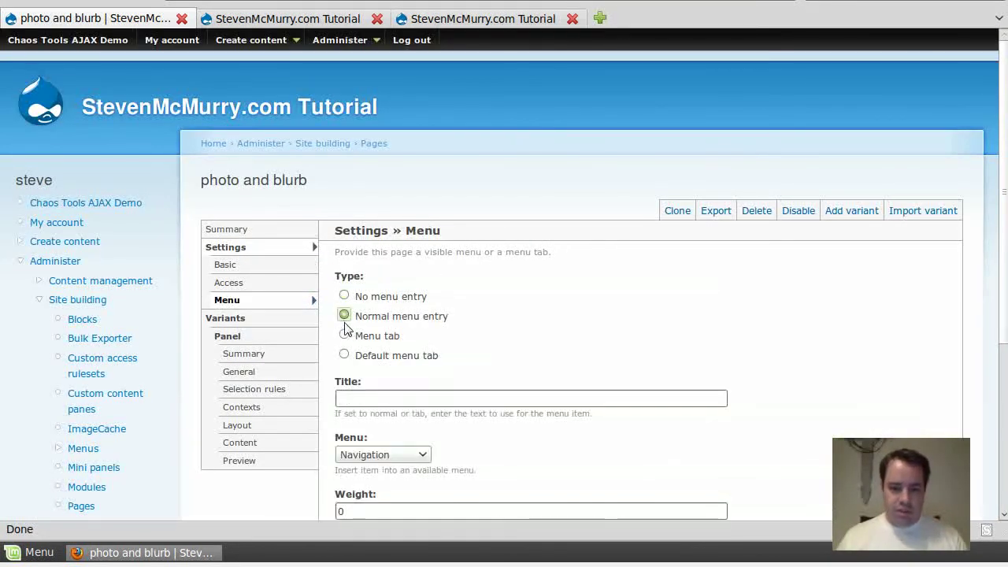
scroll(426, 275, down, 4)
click(451, 225)
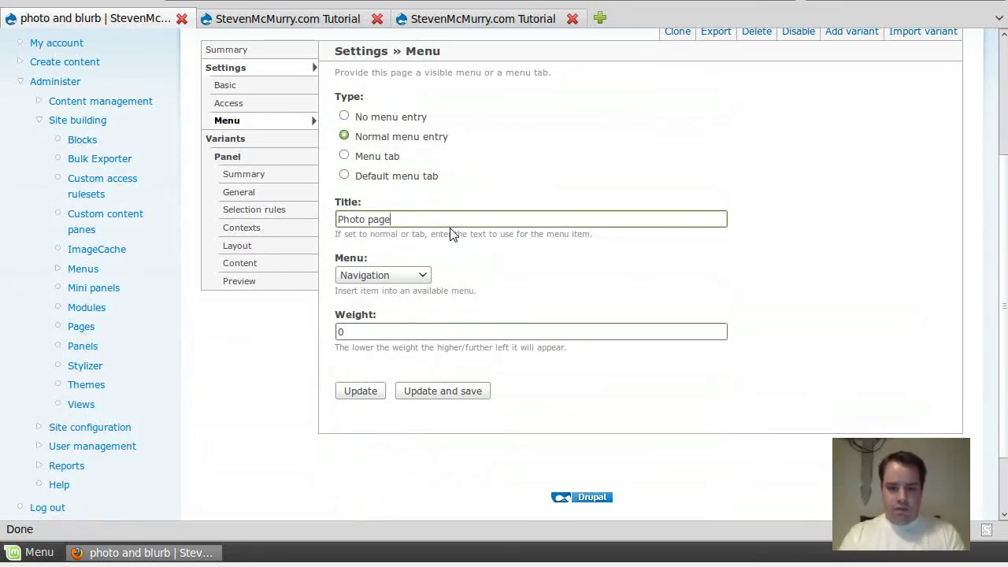
key(Tab)
key(Down)
key(Tab)
key(Tab)
key(Return)
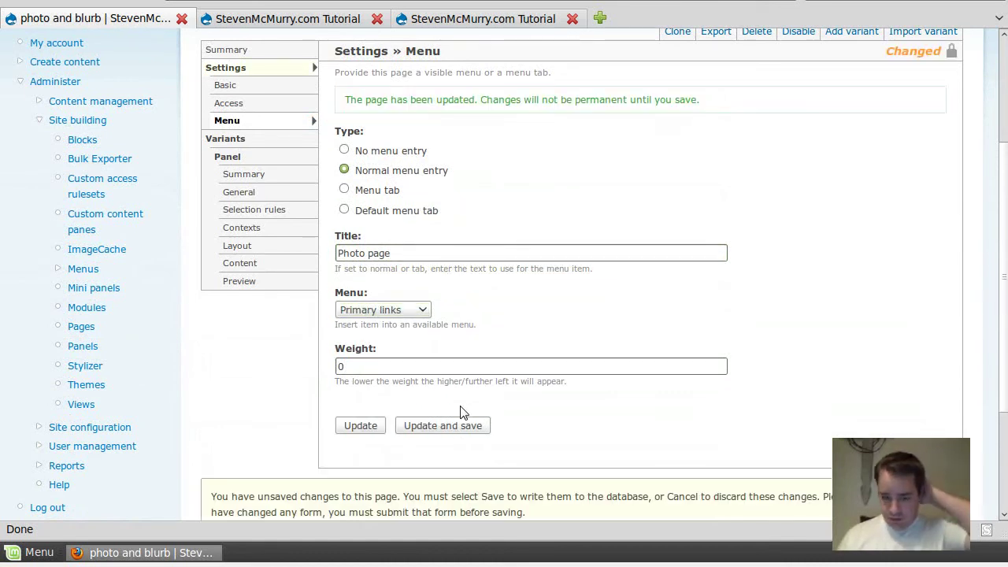
scroll(332, 390, down, 3)
click(224, 424)
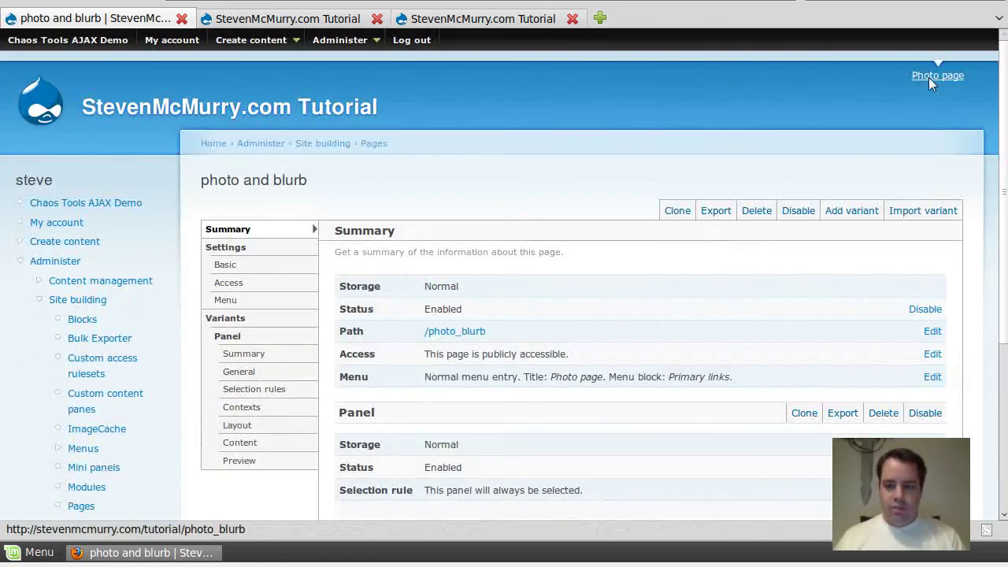
Open the Photo page from the primary links in a separate tab, switch to the site view and close the surplus site tabs
middle_click(928, 77)
click(354, 22)
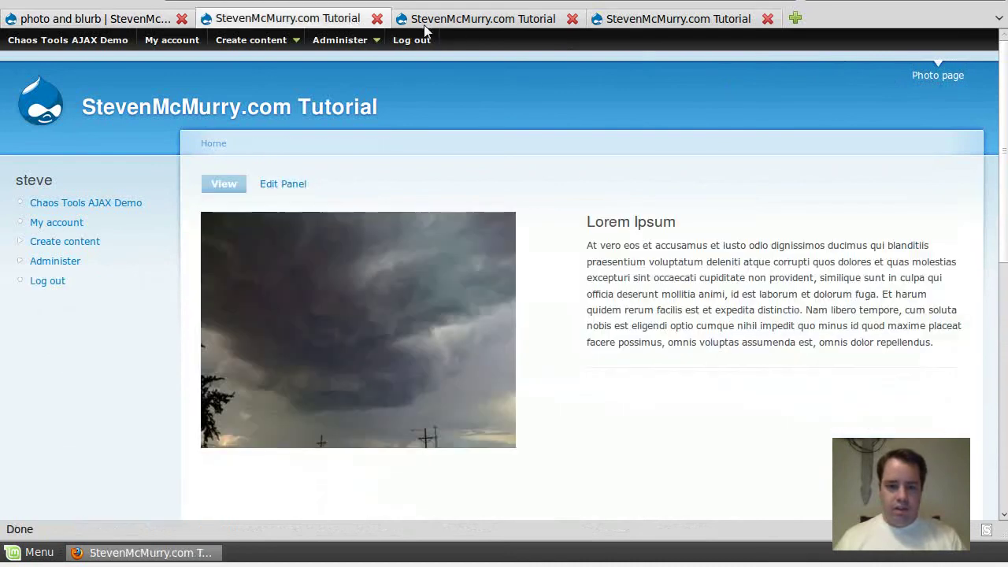
middle_click(424, 24)
middle_click(442, 22)
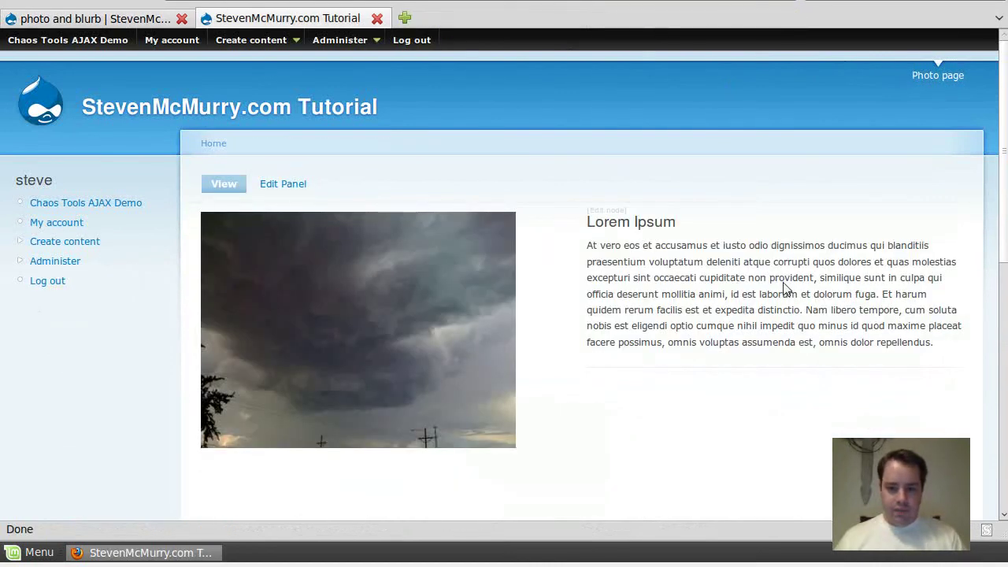
Examine the published page's slideshow, Lorem Ipsum teaser and picture grid, including the spacing between the regions
scroll(784, 289, down, 10)
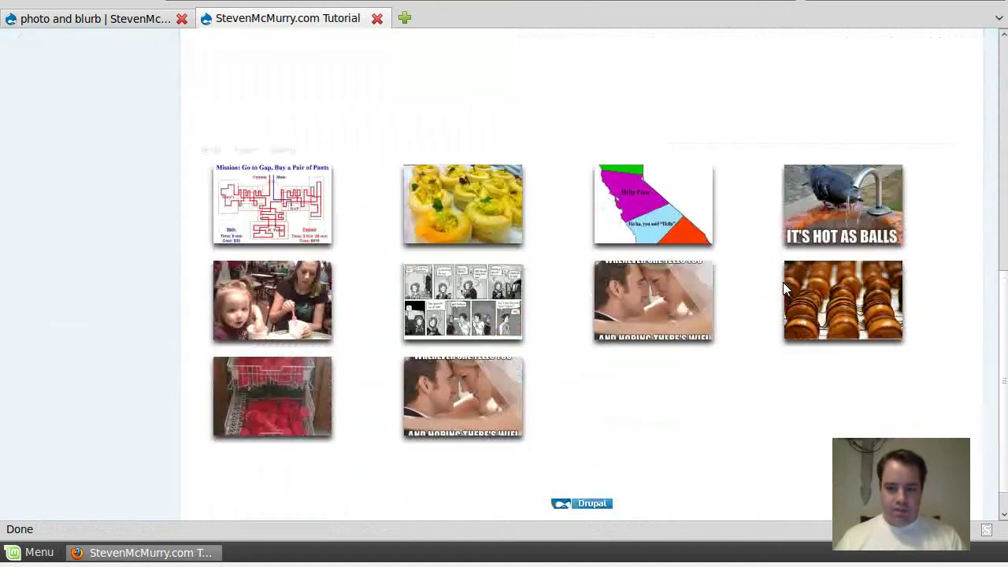
scroll(757, 298, up, 10)
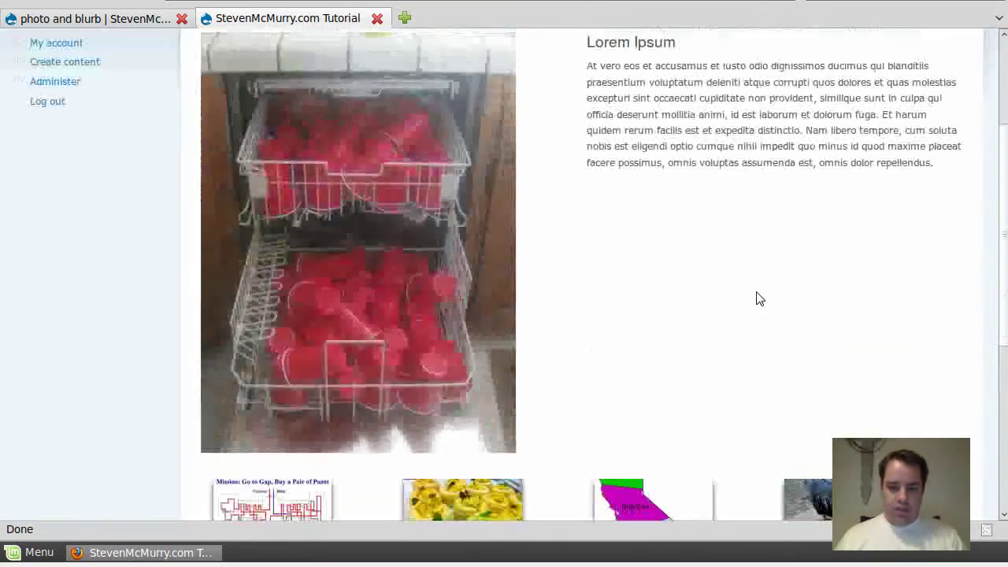
scroll(756, 298, down, 5)
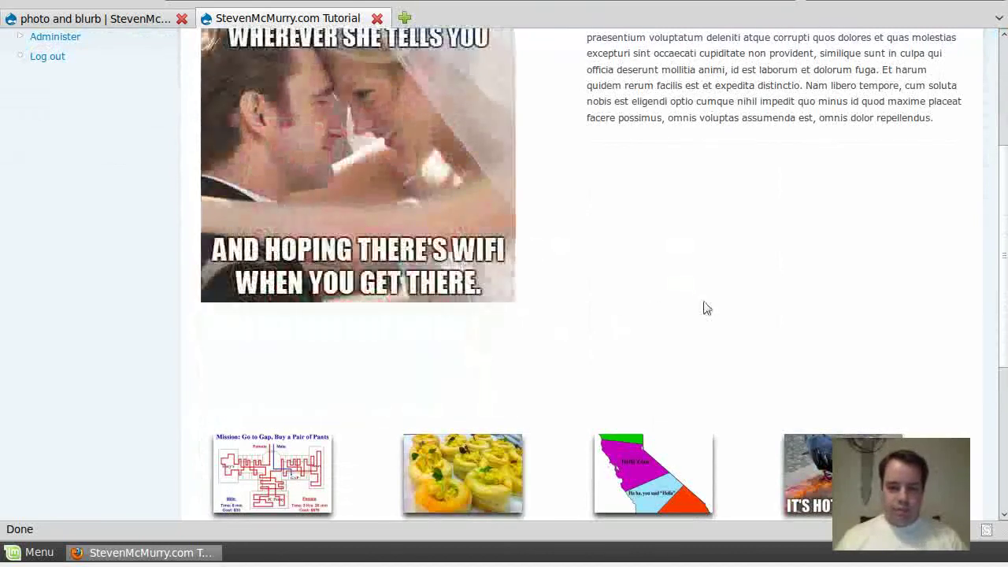
scroll(706, 308, up, 4)
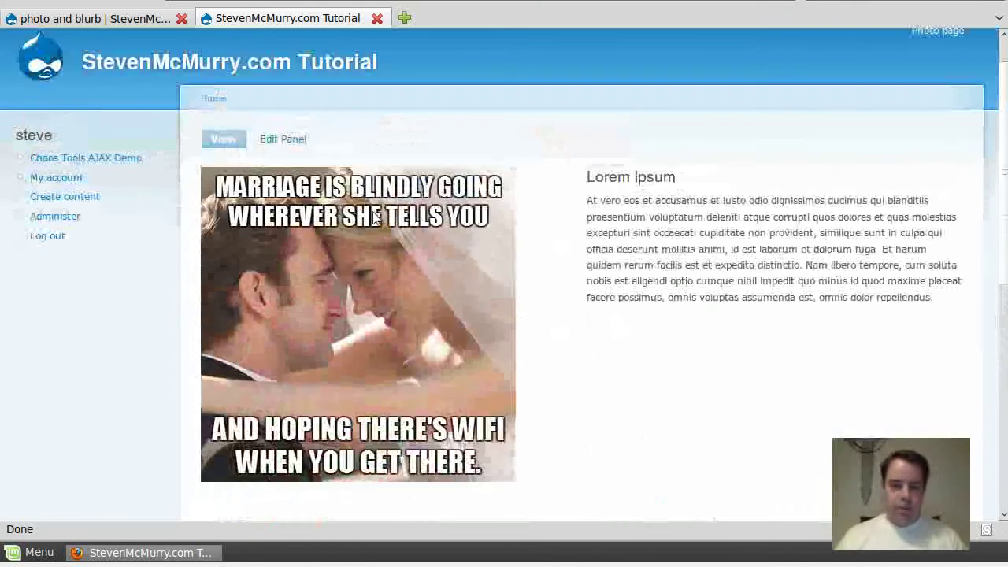
scroll(260, 82, up, 1)
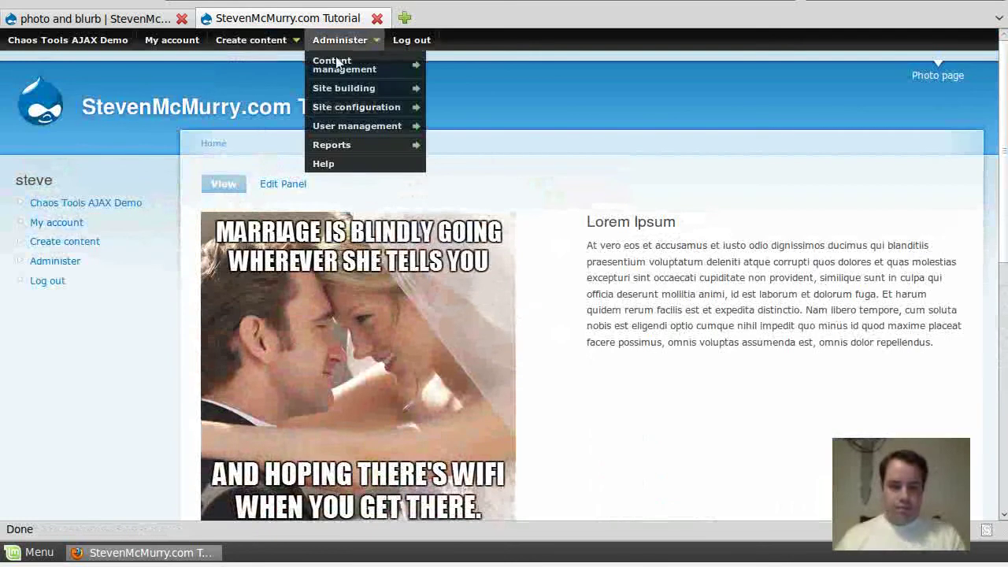
Open the 400px ImageCache preset for editing and start adding a Crop action to it
mouse_move(378, 66)
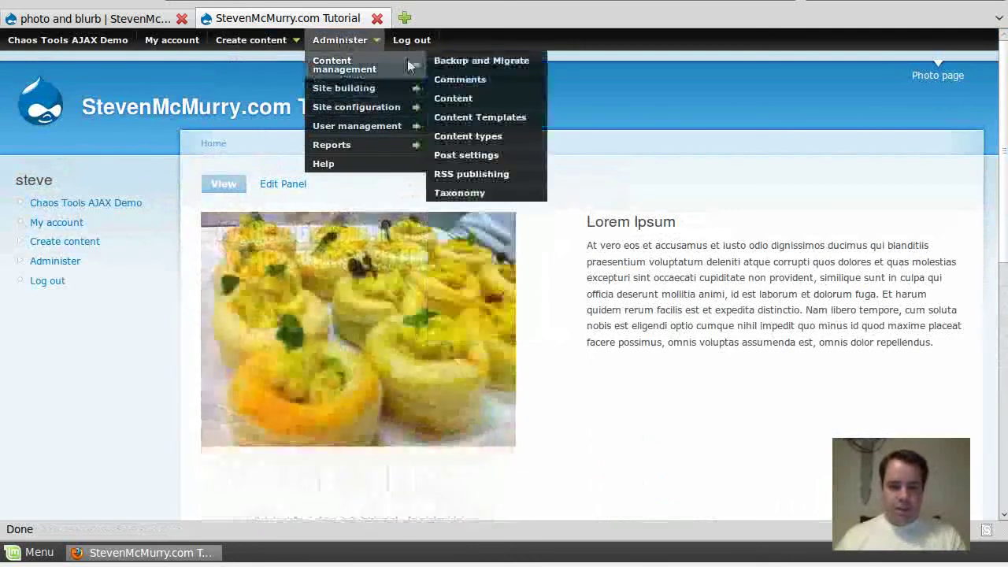
mouse_move(370, 88)
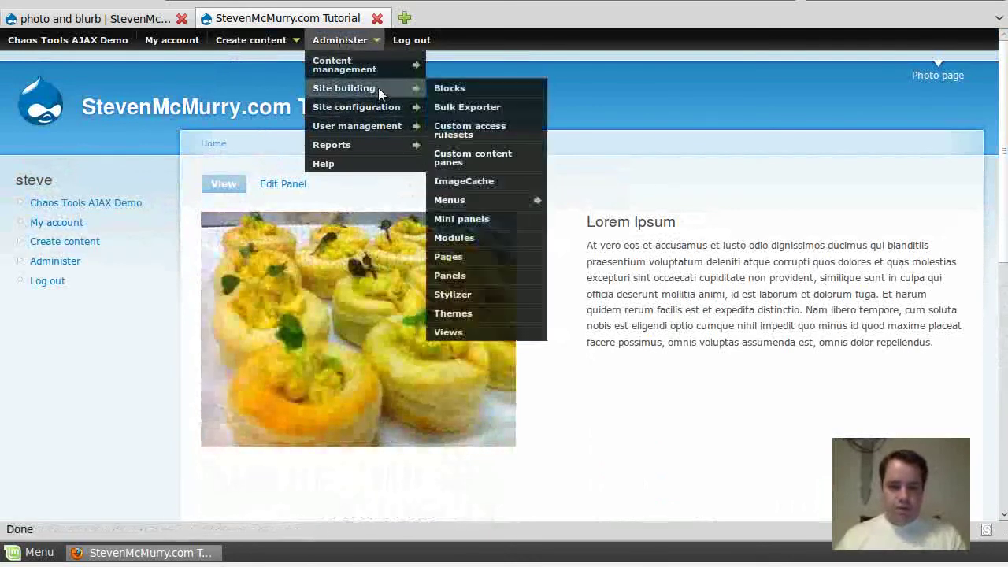
click(473, 181)
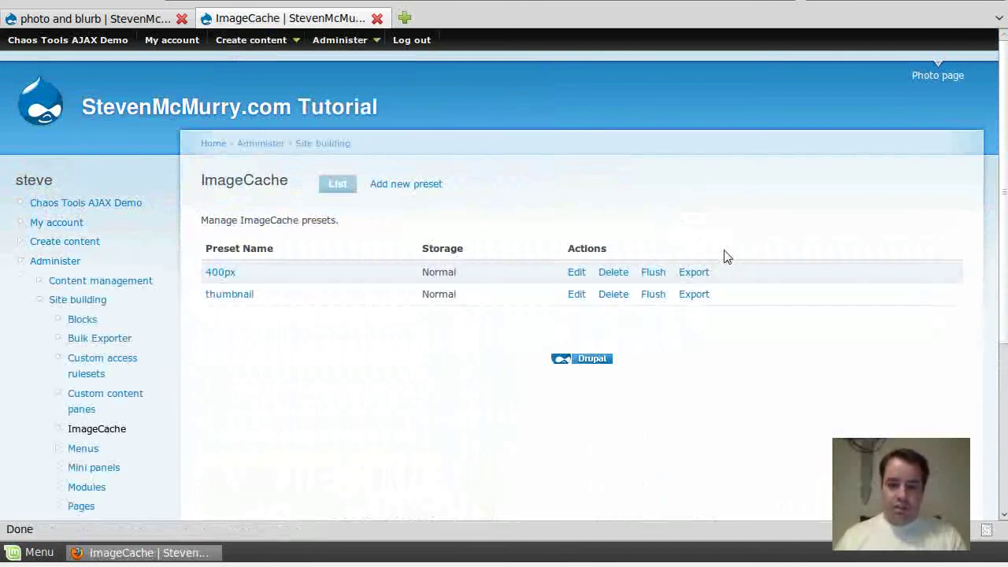
click(572, 275)
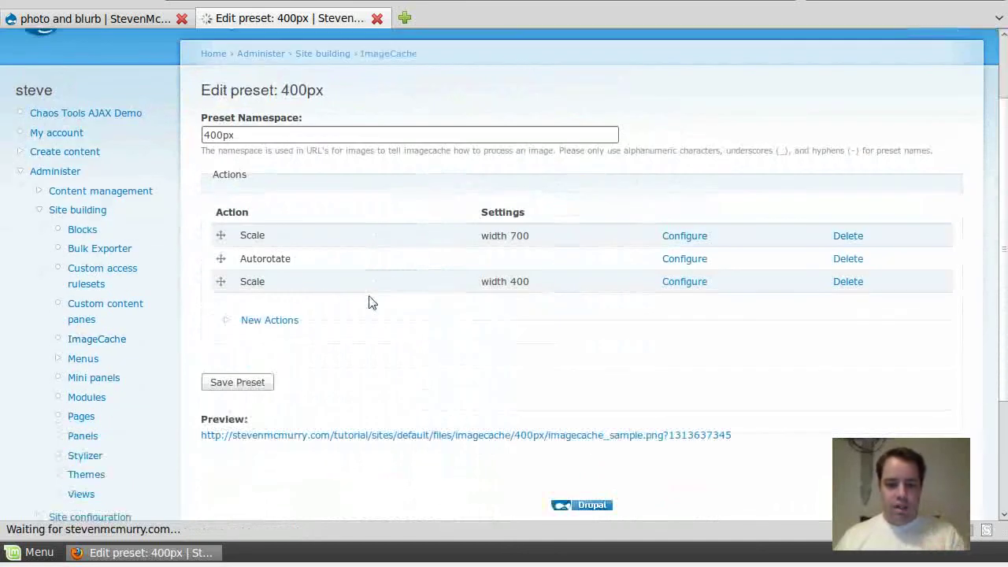
click(277, 321)
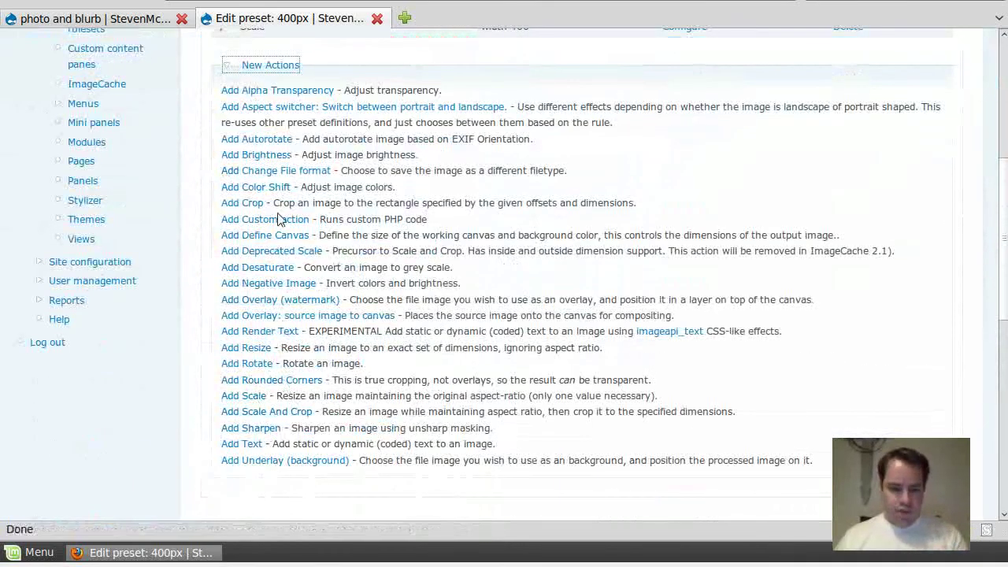
click(237, 203)
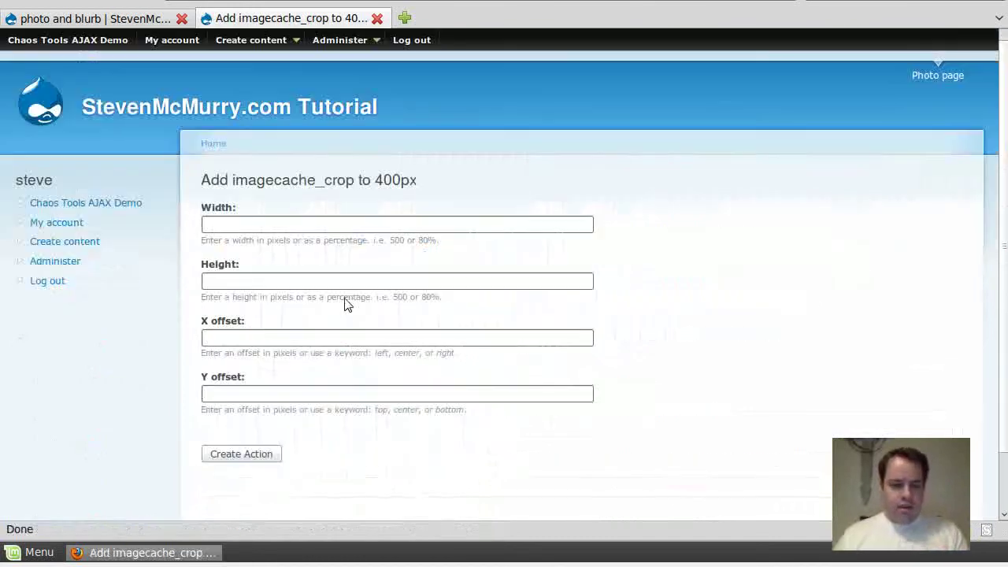
Set the crop to width 400 and height 400 with X and Y offsets of center, and create the action
click(314, 229)
text(400)
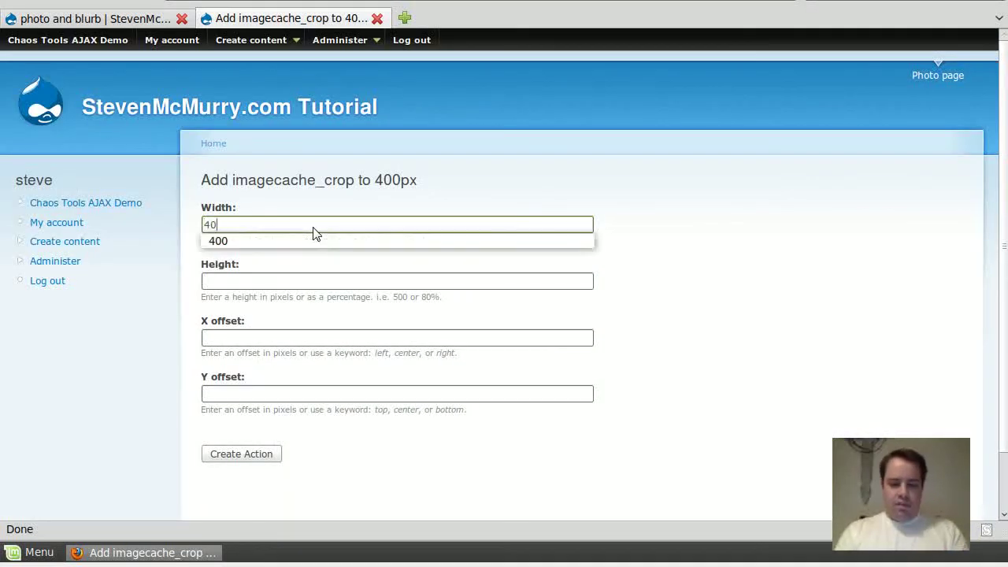
key(Tab)
text(400)
key(Tab)
key(Tab)
key(shift+Tab)
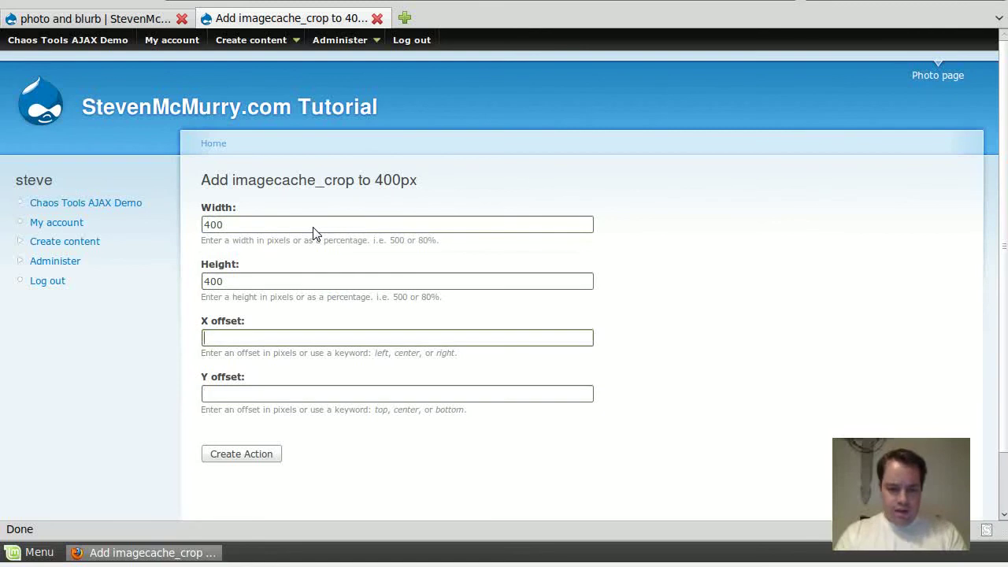
text(center)
key(Tab)
text(center)
key(Return)
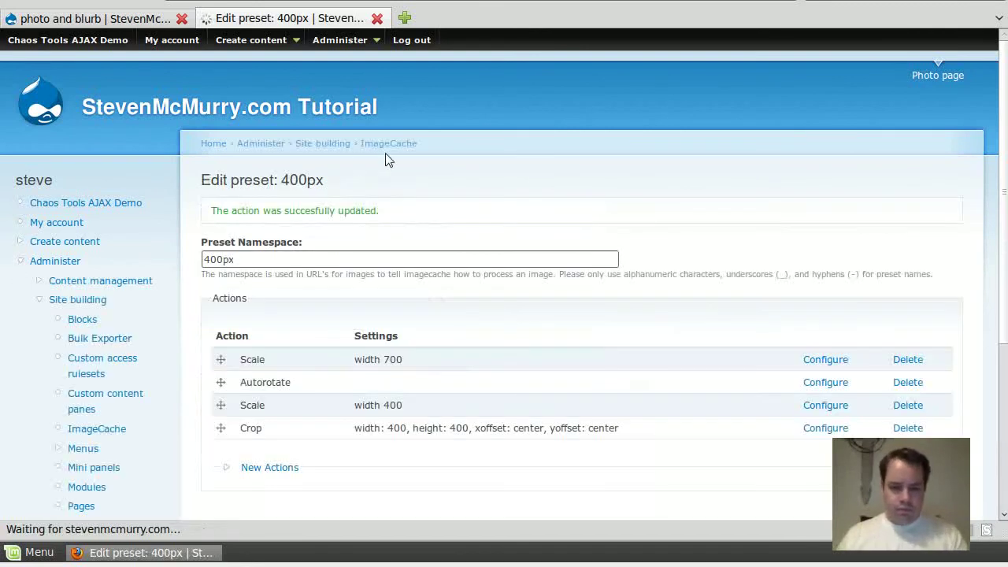
Return to the ImageCache preset list and flush the 400px preset, confirming the flush
click(389, 143)
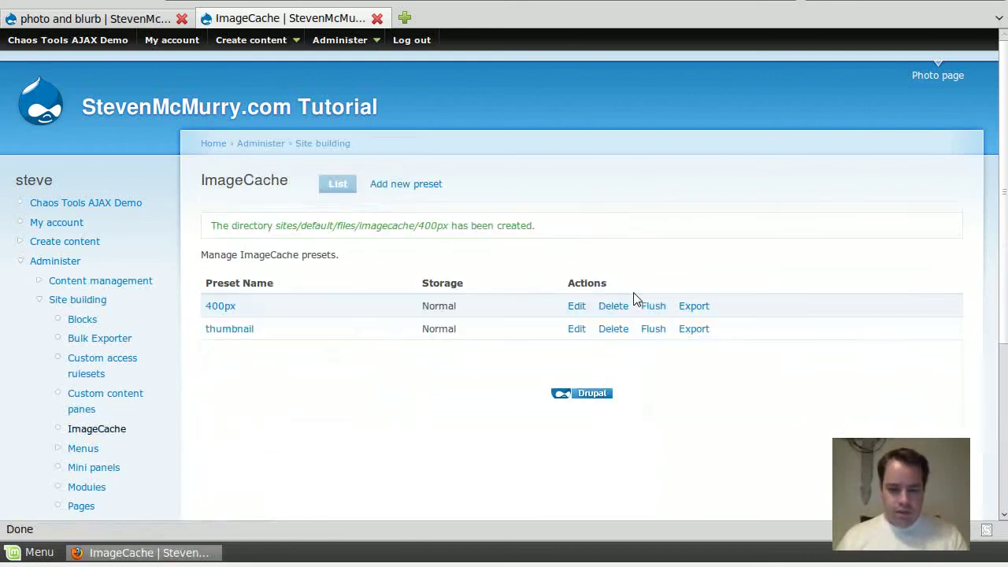
click(657, 308)
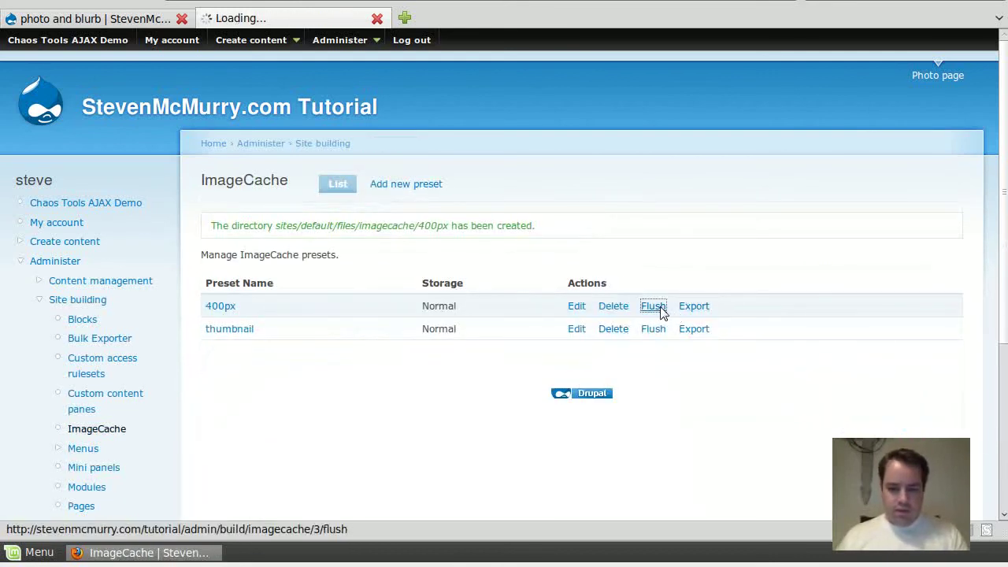
click(224, 216)
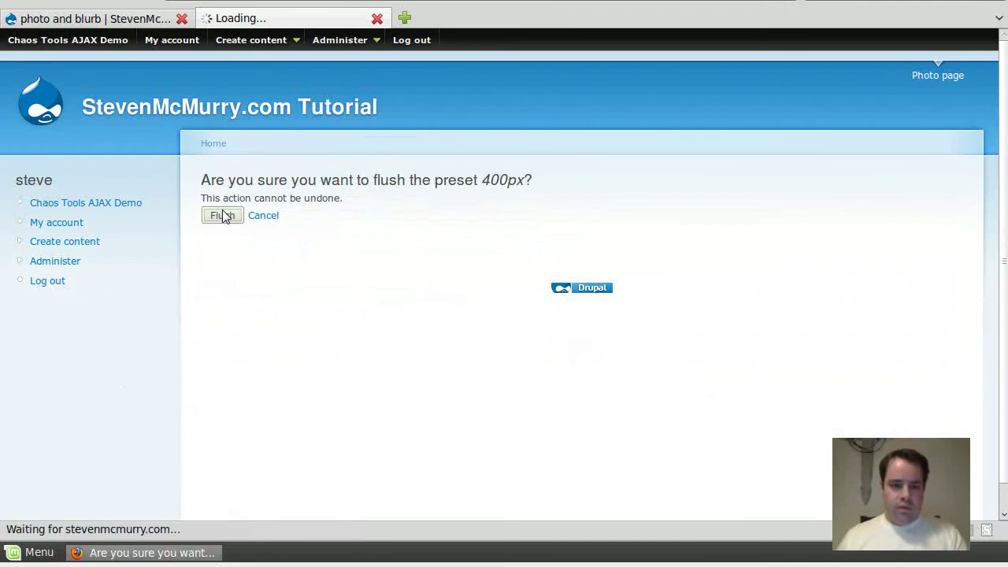
Go back to the Photo page and reload it to refresh the slideshow images
click(938, 77)
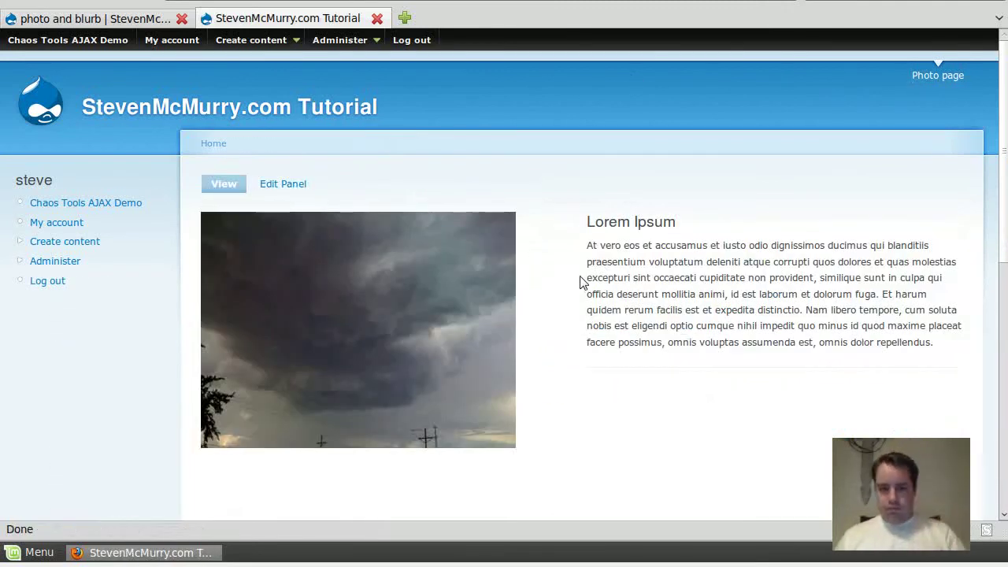
scroll(638, 280, down, 6)
scroll(642, 281, up, 4)
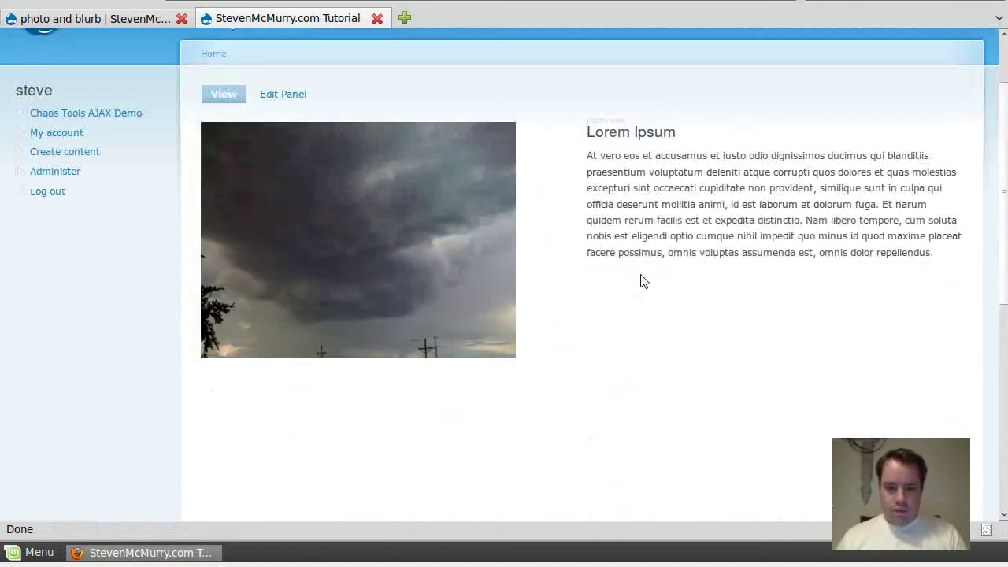
click(618, 274)
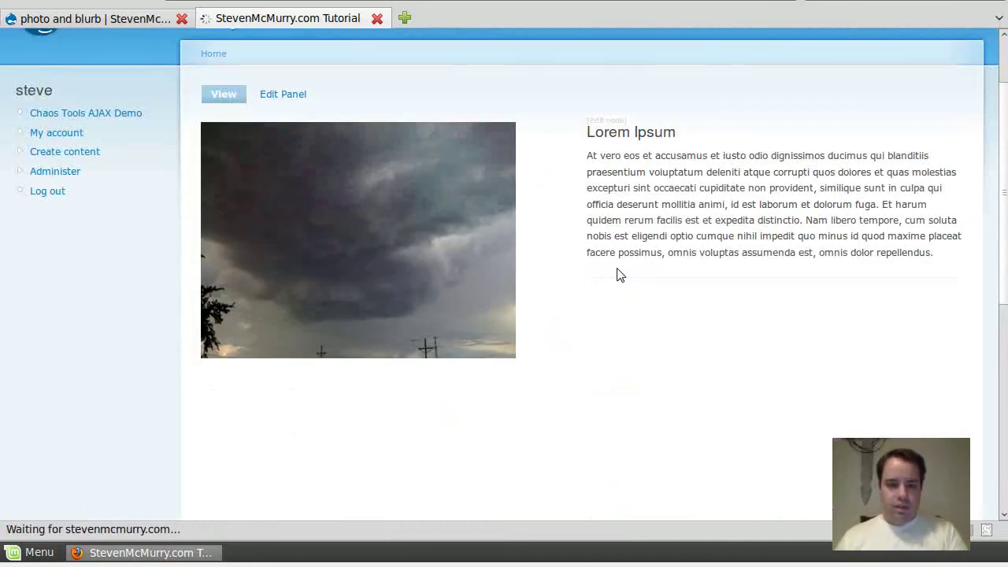
Examine the reloaded page's cropped slideshow images, the Lorem Ipsum blurb, the picture grid and the gap between them
scroll(618, 274, down, 7)
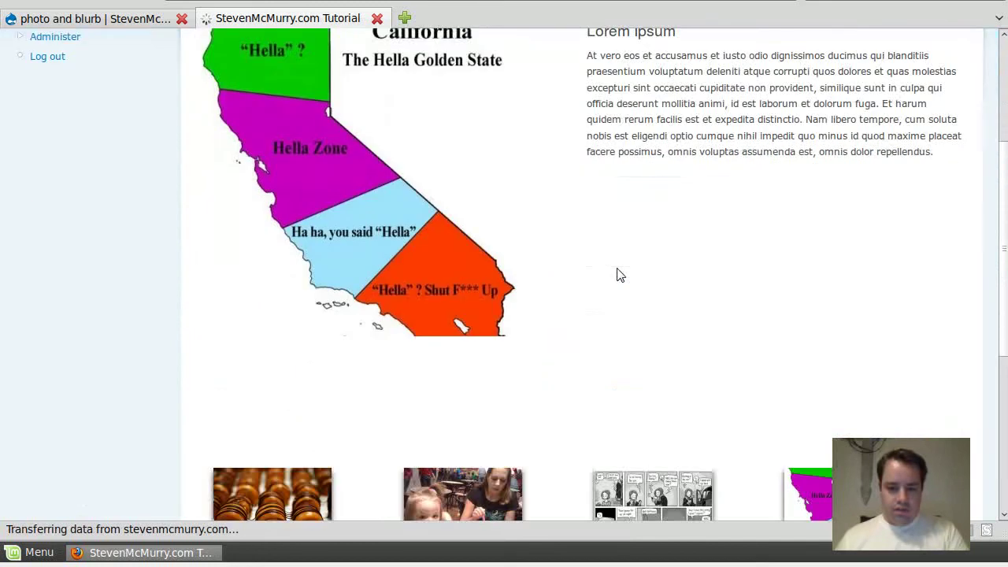
scroll(618, 274, up, 7)
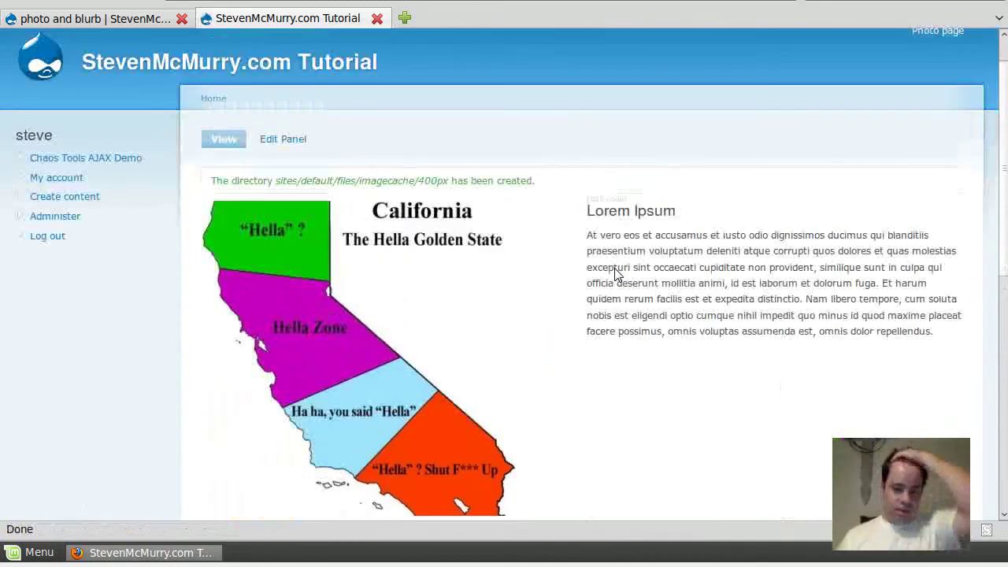
scroll(616, 273, down, 6)
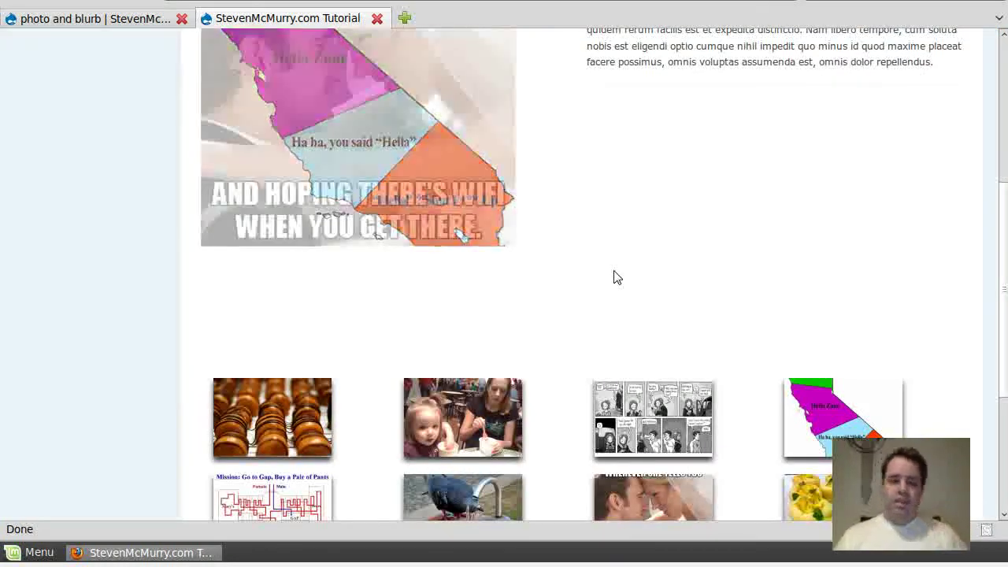
scroll(614, 276, down, 5)
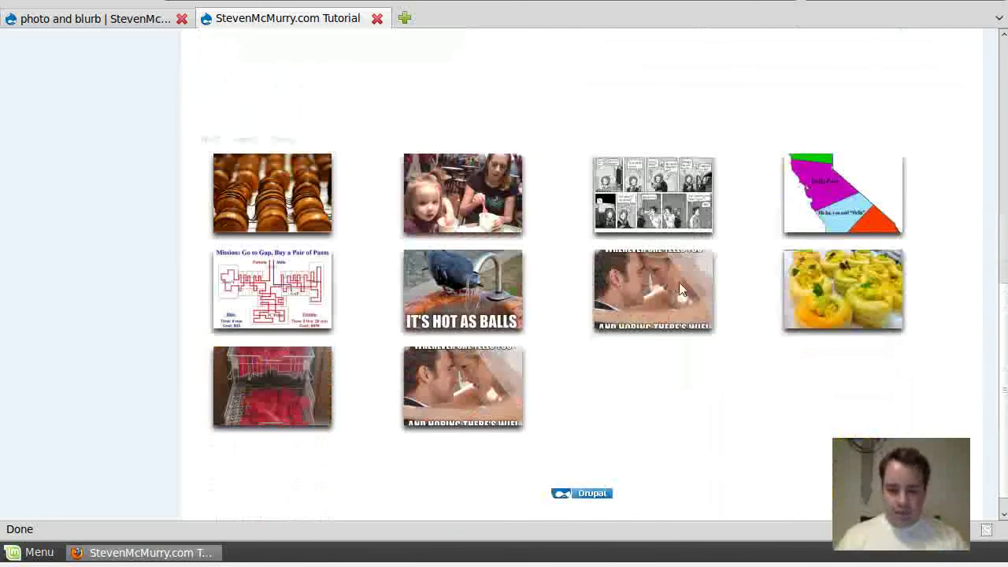
scroll(681, 290, up, 7)
scroll(674, 288, down, 7)
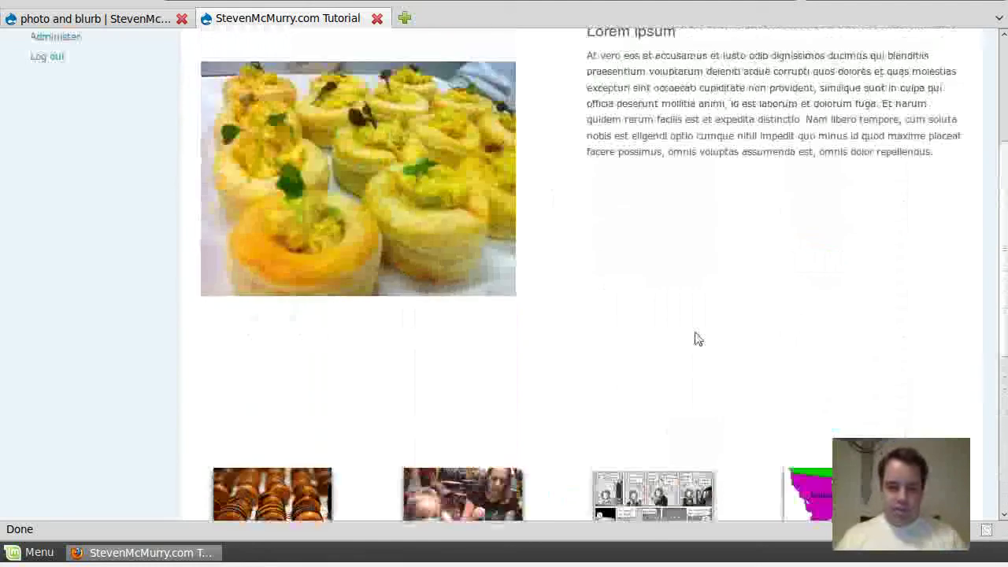
scroll(570, 286, up, 3)
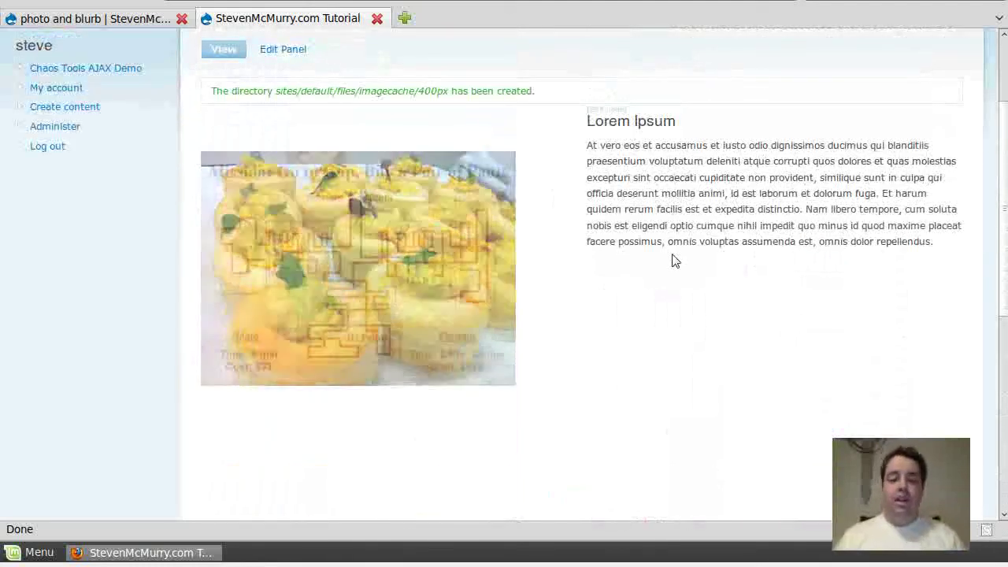
scroll(663, 262, up, 1)
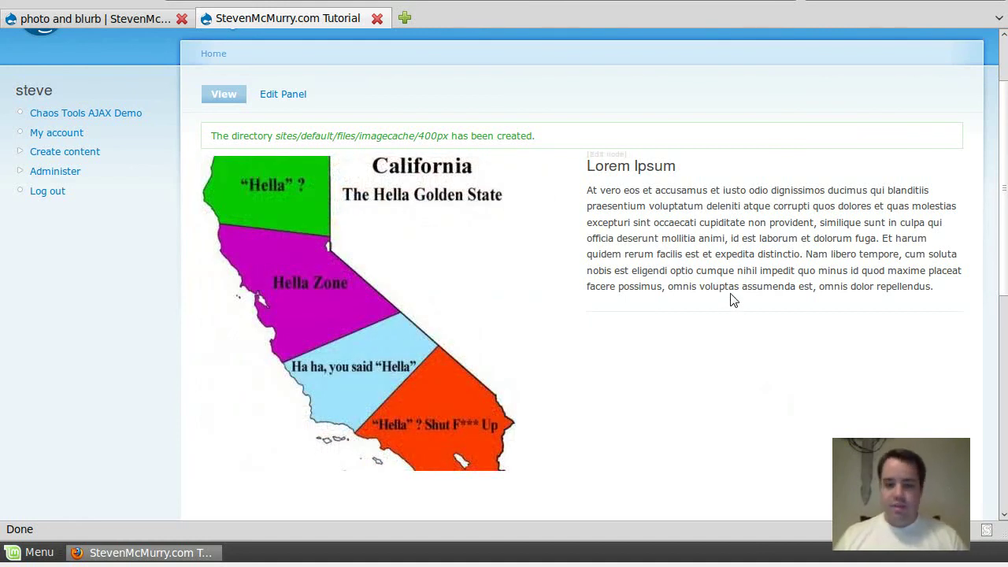
scroll(738, 270, down, 6)
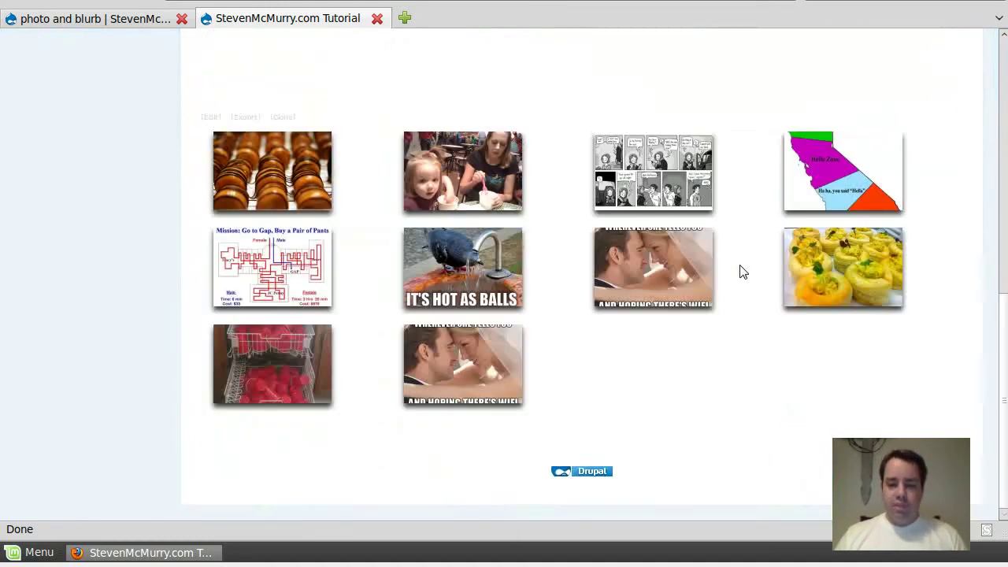
scroll(740, 268, up, 6)
scroll(738, 263, down, 6)
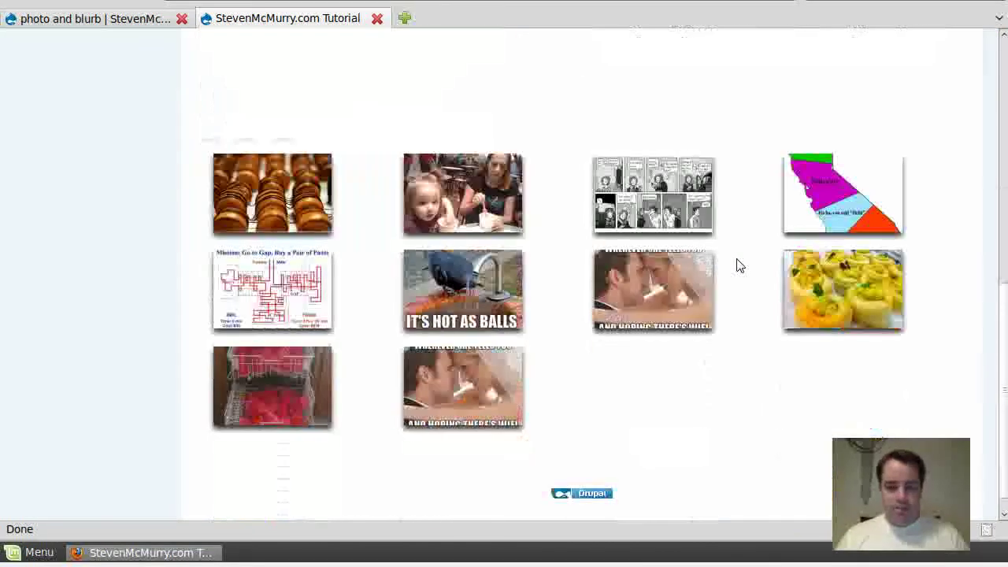
scroll(738, 266, up, 6)
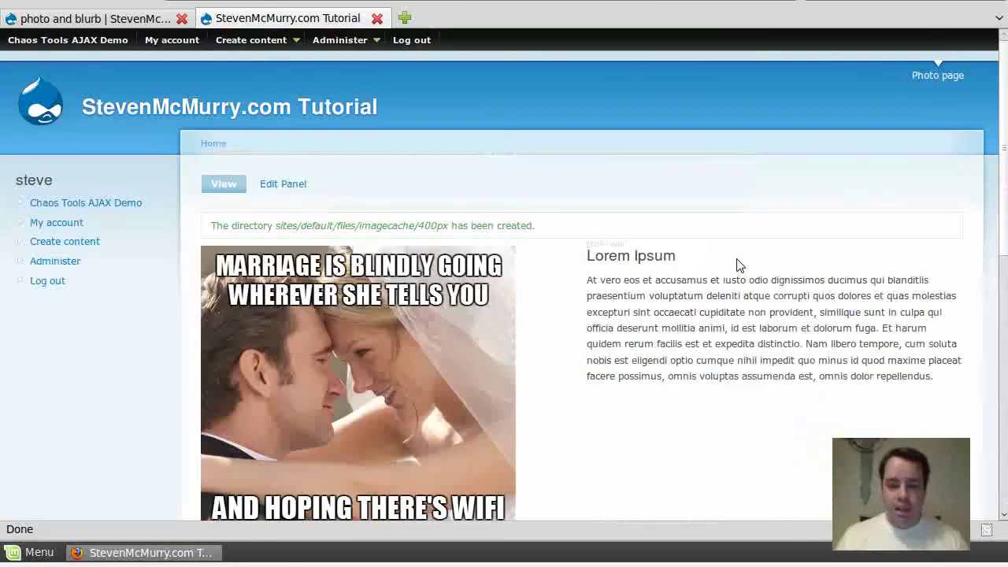
scroll(738, 265, down, 1)
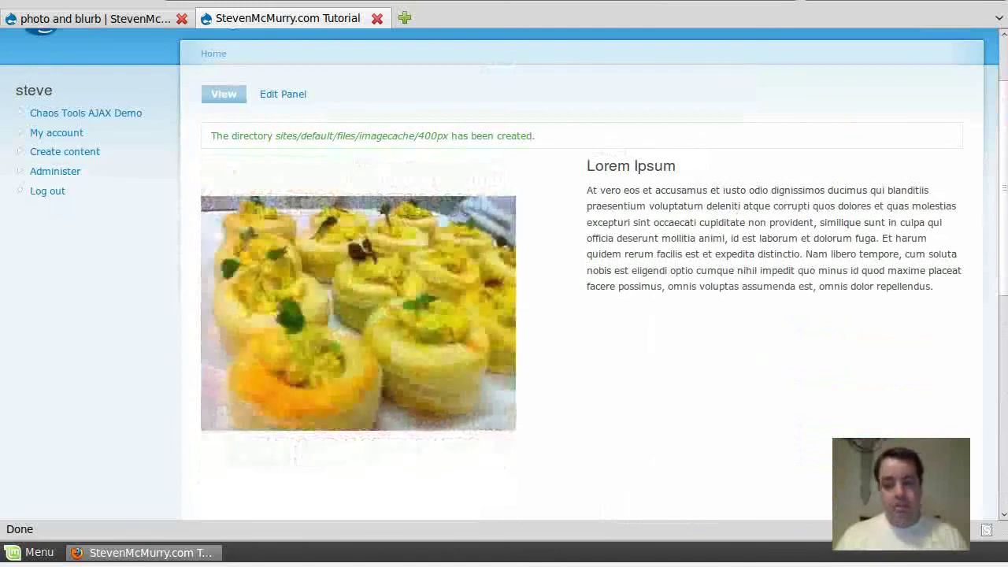